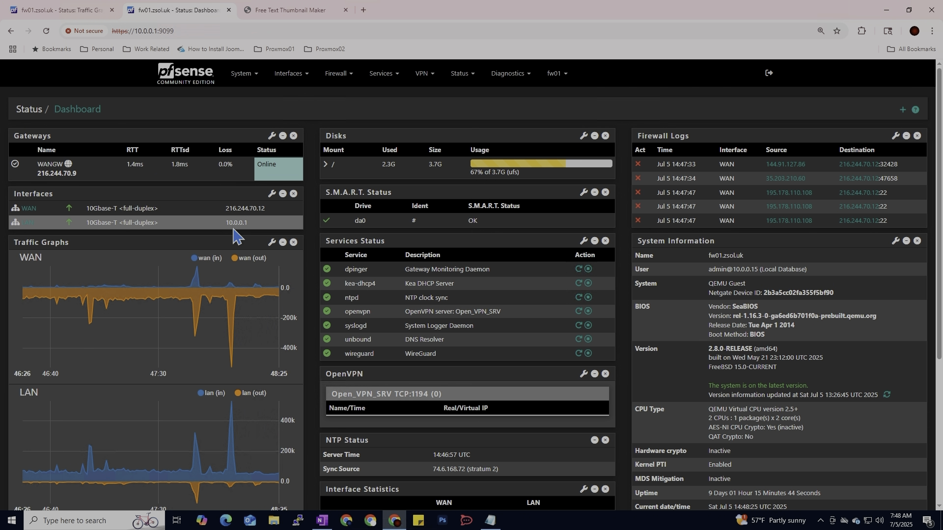
Open the second NAT rule in the "Rule for Https/HTTP" group of the WAN firewall rules for editing.
left_click(349, 76)
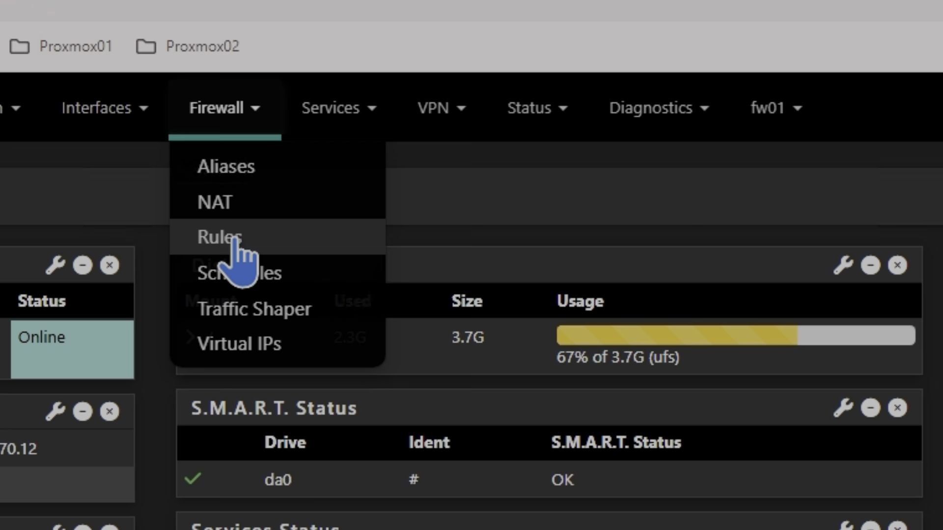
left_click(234, 238)
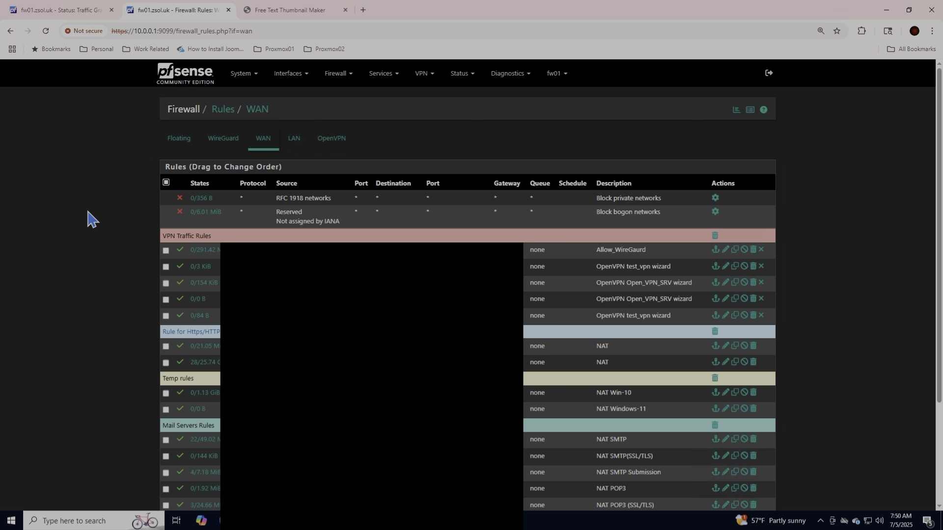
left_click(727, 361)
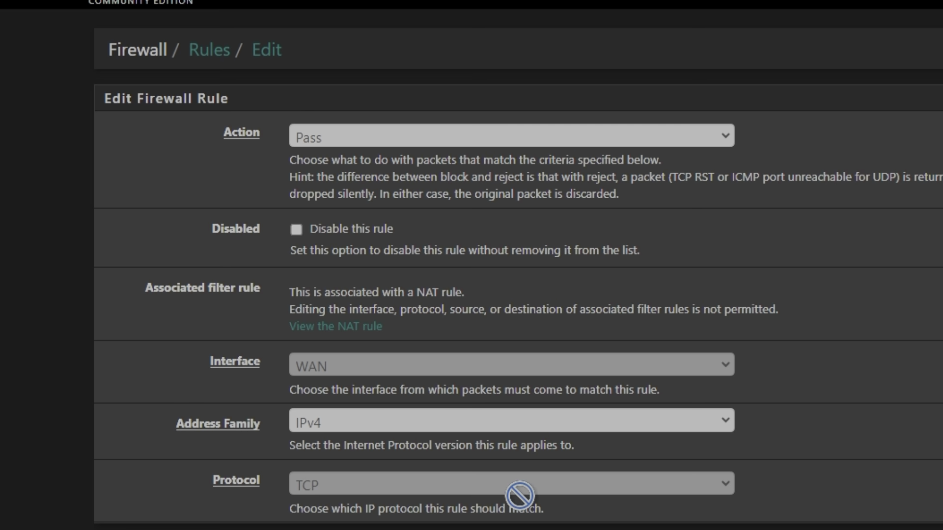
Review the NAT rule's protocol, source, destination and destination port range settings.
scroll(516, 496, "down", 3)
scroll(631, 404, "down", 2)
scroll(652, 435, "down", 3)
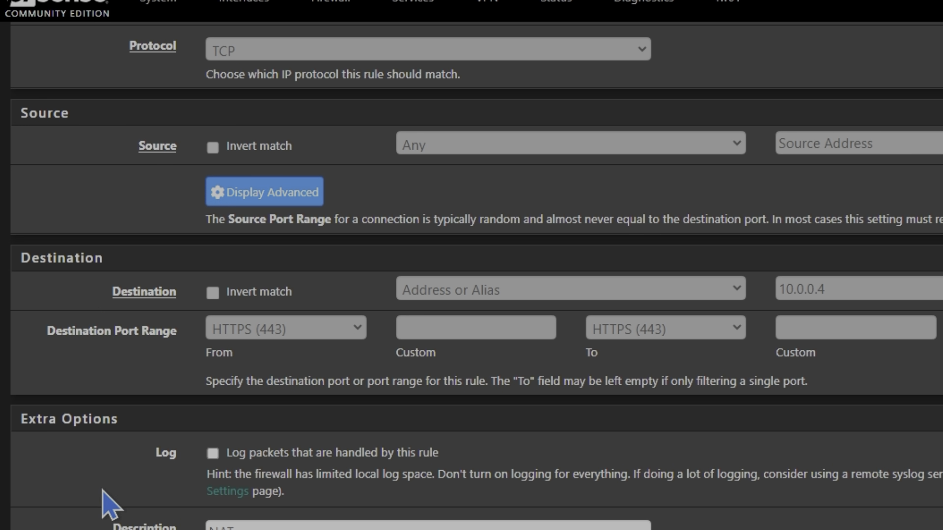
scroll(467, 379, "up", 8)
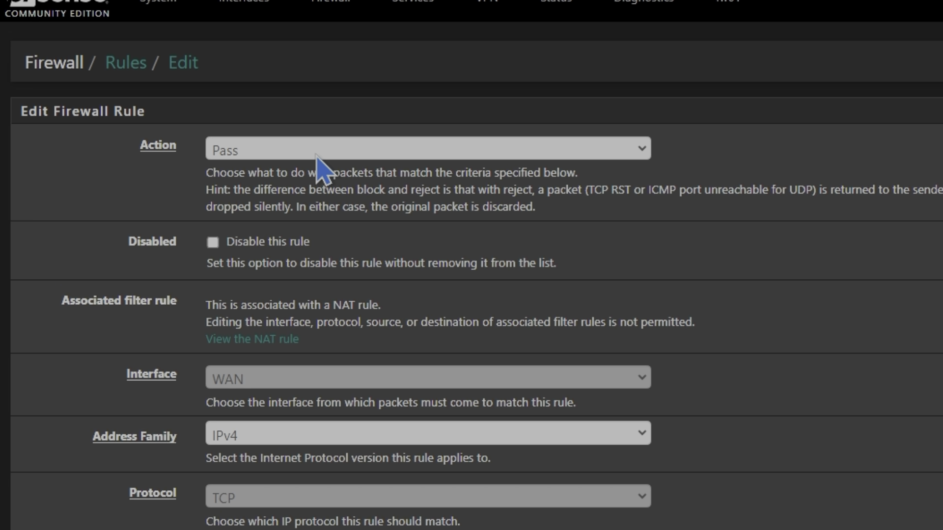
Examine the Pass, Block and Reject choices for the rule's Action without changing the selection.
left_click(415, 150)
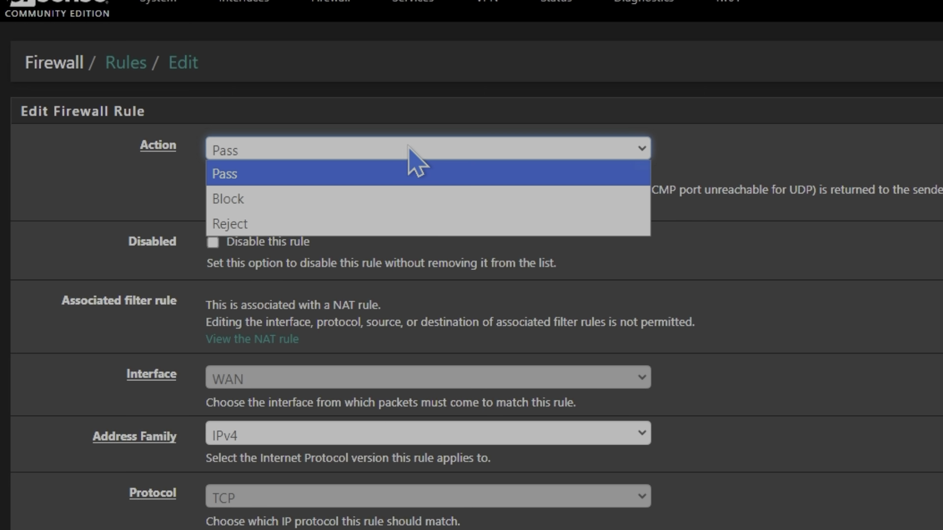
left_click(398, 147)
left_click(301, 149)
left_click(298, 145)
left_click(298, 147)
left_click(290, 151)
left_click(288, 150)
left_click(286, 147)
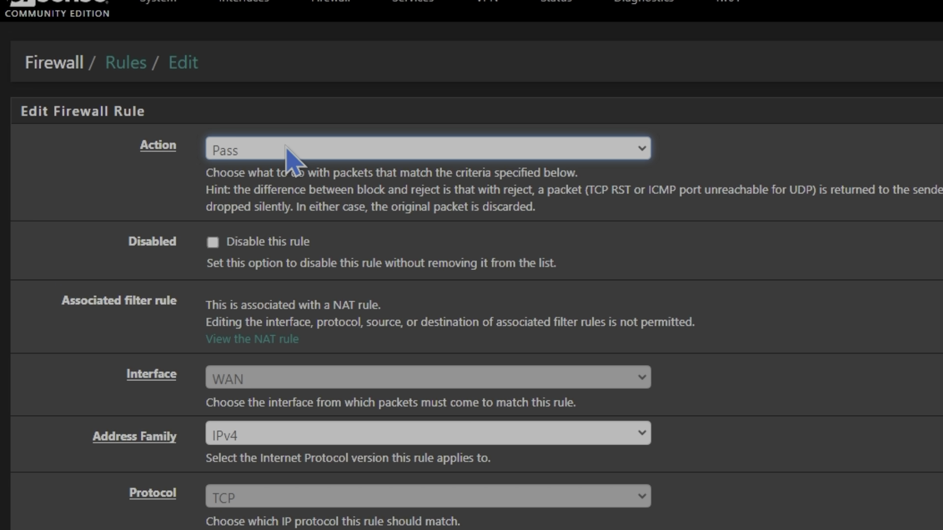
left_click(286, 149)
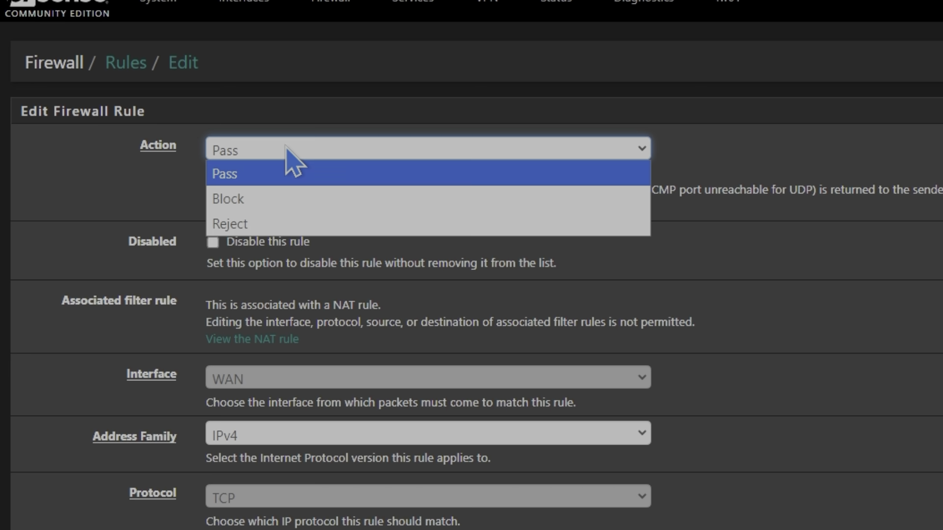
left_click(281, 147)
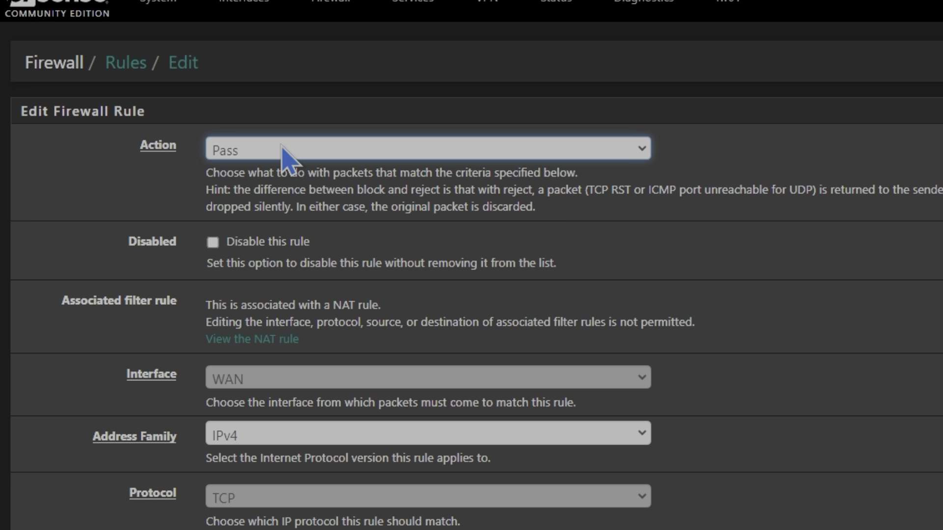
left_click(282, 147)
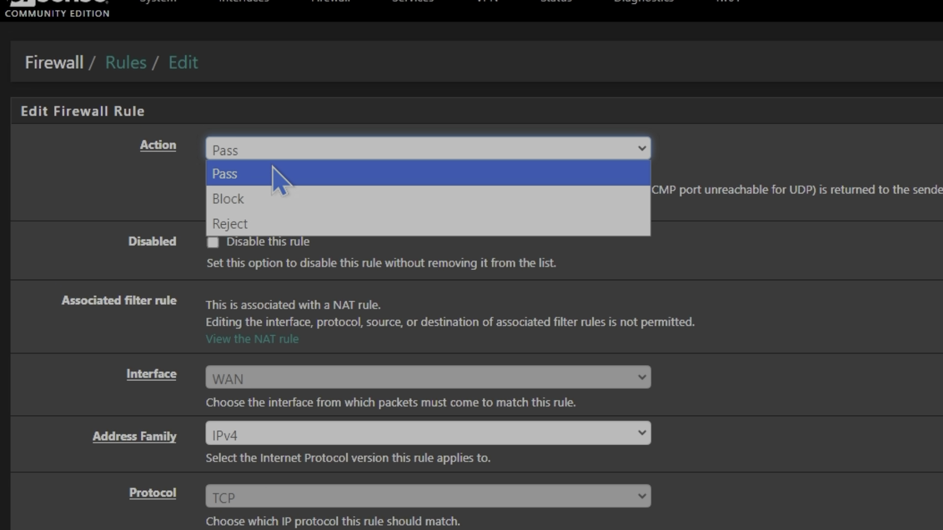
left_click(267, 149)
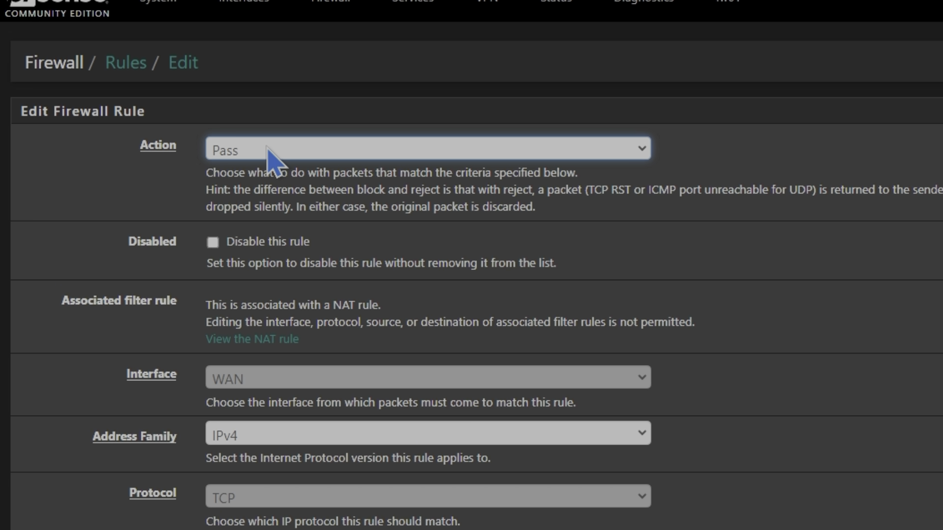
left_click(268, 150)
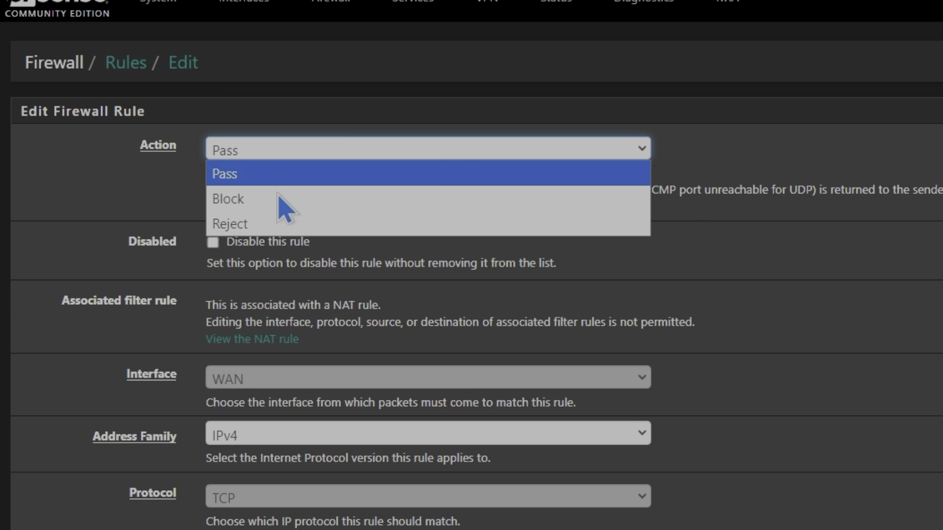
left_click(726, 138)
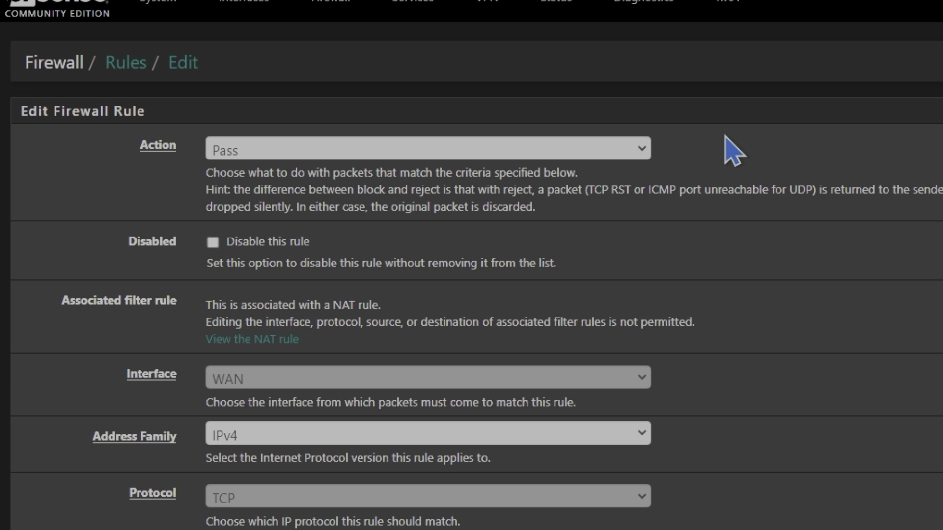
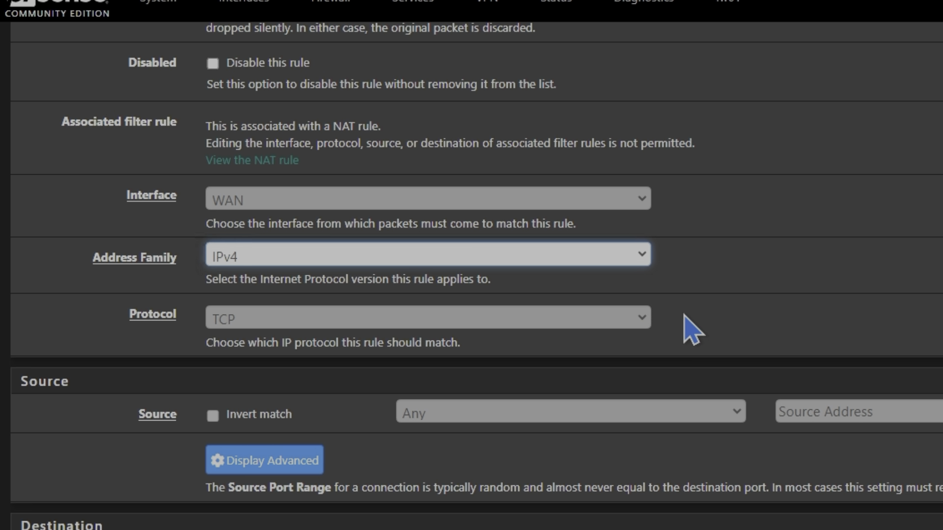
Review the HTTPS NAT rule's address family, protocol, source, destination port range and extra options.
scroll(692, 330, "down", 2)
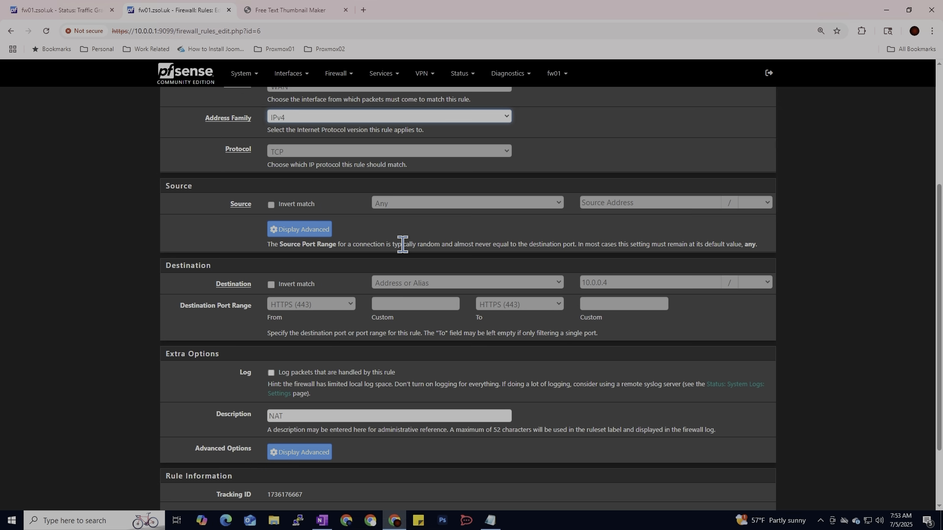
left_click(413, 211)
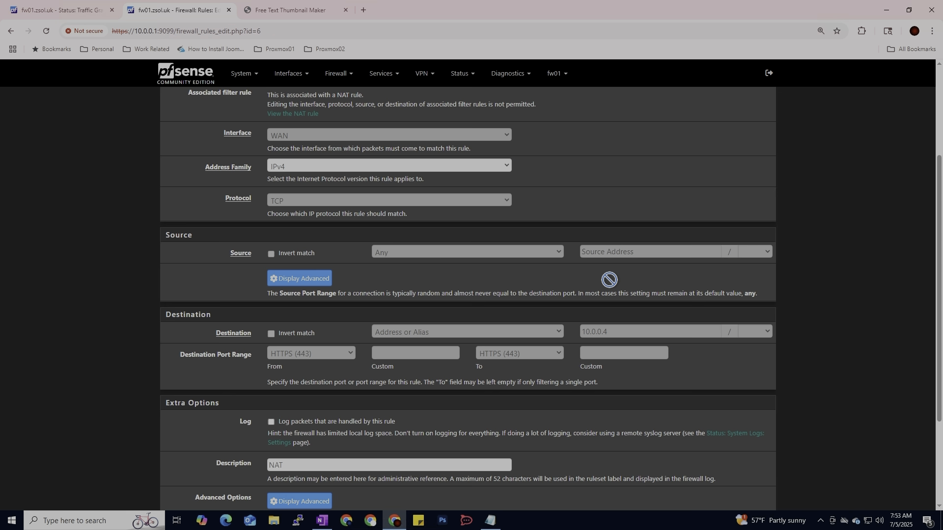
scroll(548, 199, "down", 2)
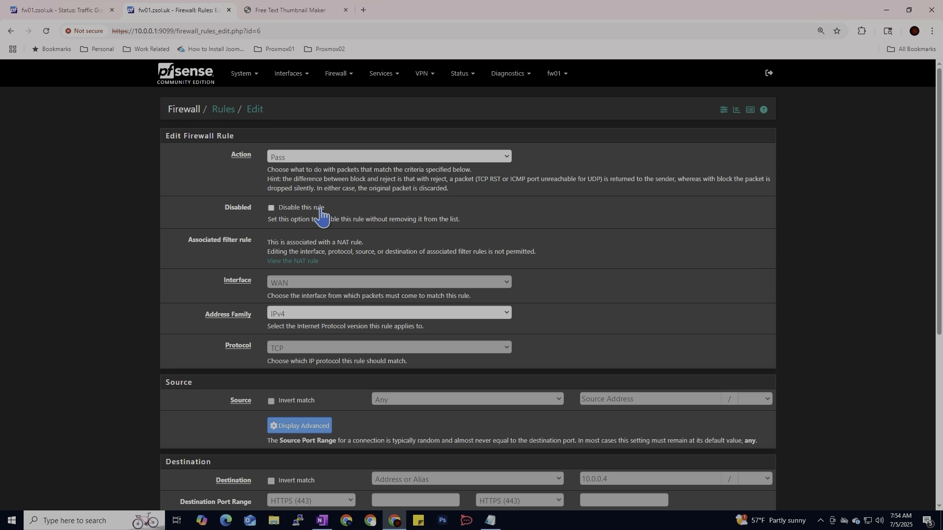
scroll(388, 217, "down", 4)
scroll(376, 217, "down", 2)
scroll(374, 213, "up", 5)
Switch to the other desktop, launch Chrome and browse to 216.244.70.12 to test access before blocking.
left_click(885, 10)
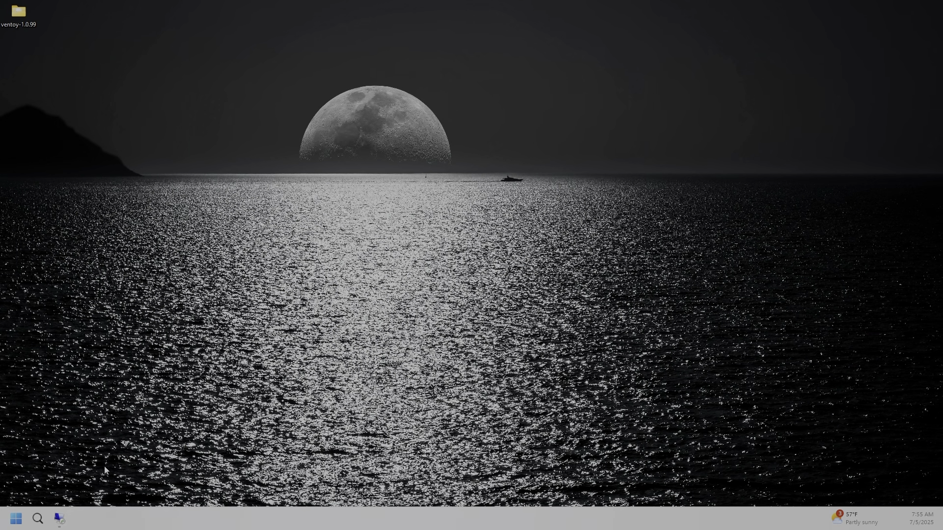
left_click(37, 519)
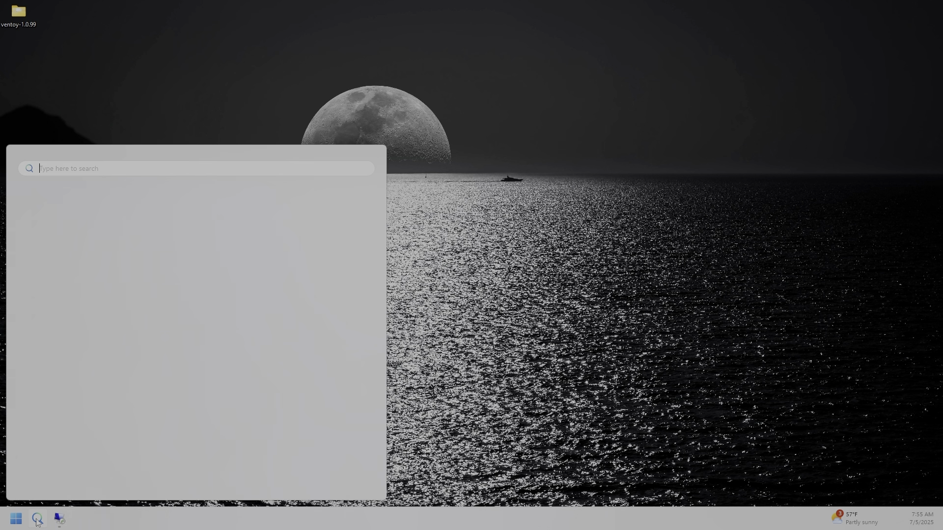
type("chrome")
key("Return")
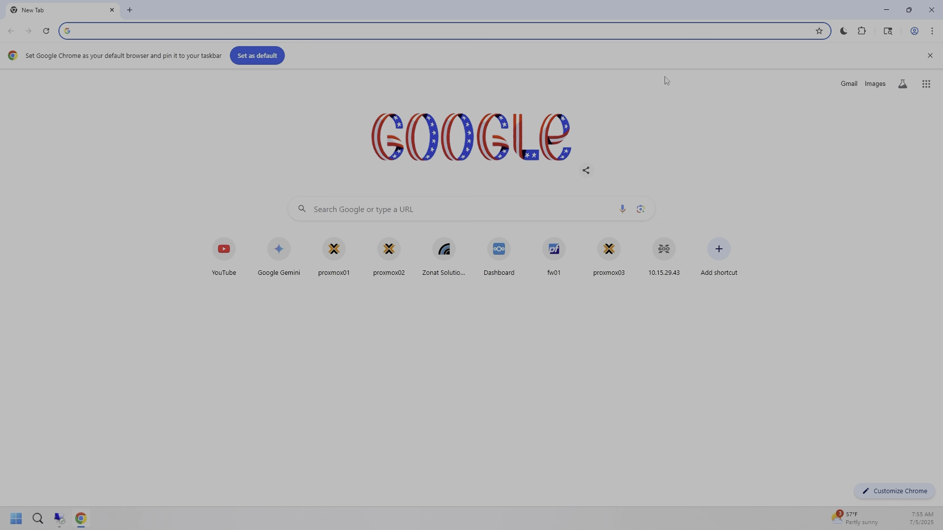
type("216.244.70.12")
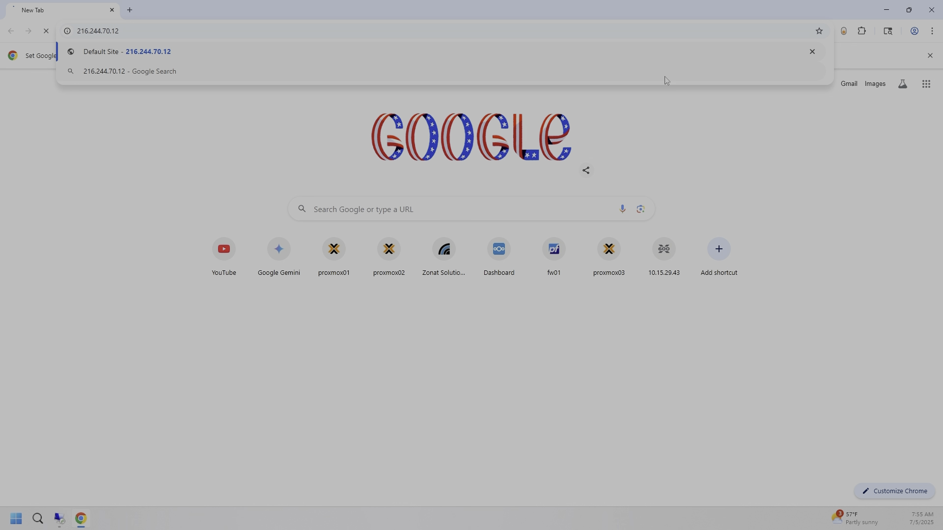
key("Return")
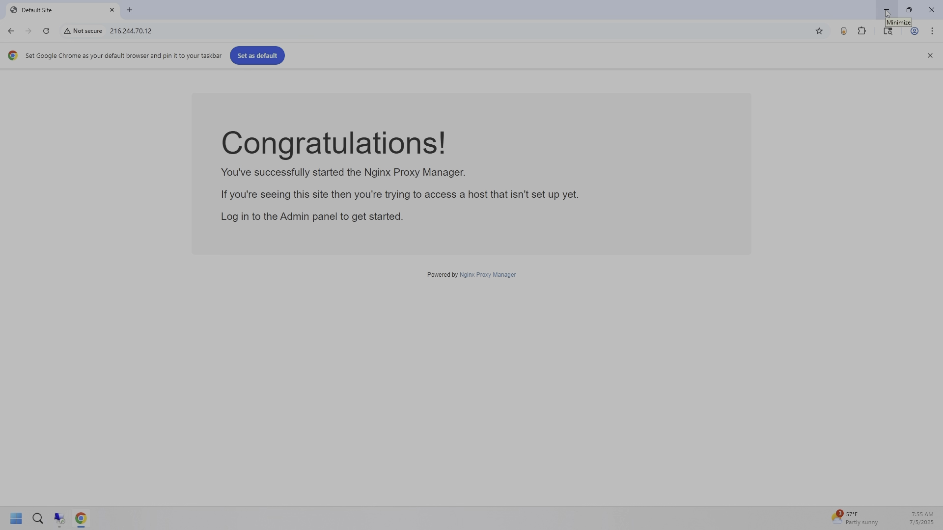
Return to the open pfSense rule, set the 443 (HTTPS) NAT rule's action to Block and save it.
left_click(61, 520)
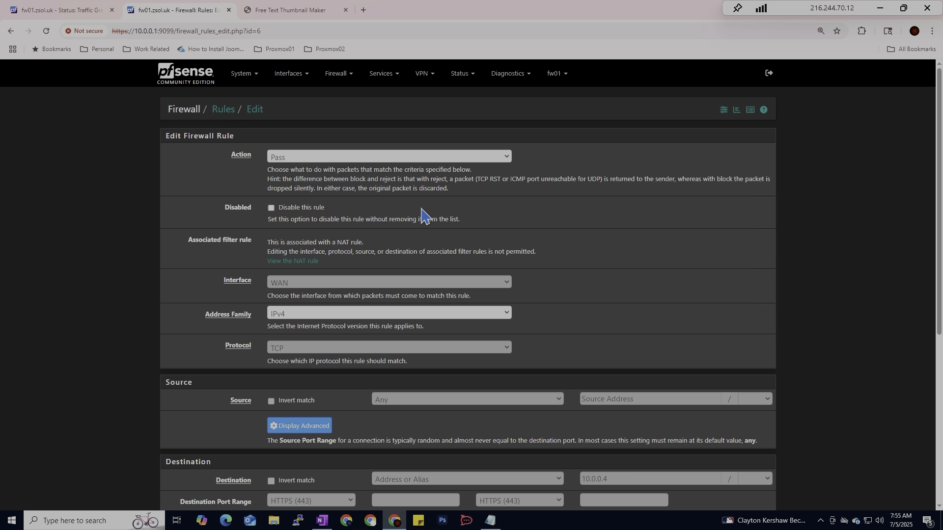
left_click(396, 158)
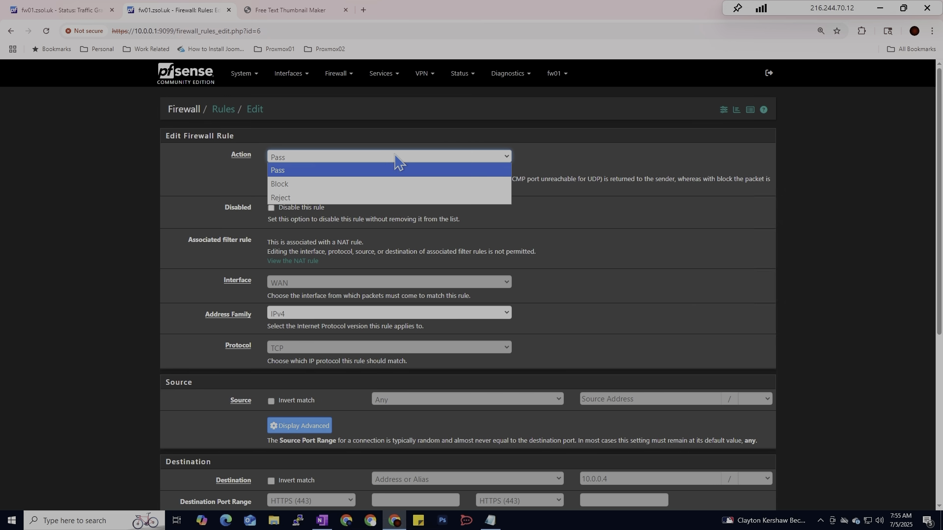
left_click(370, 183)
scroll(562, 215, "down", 6)
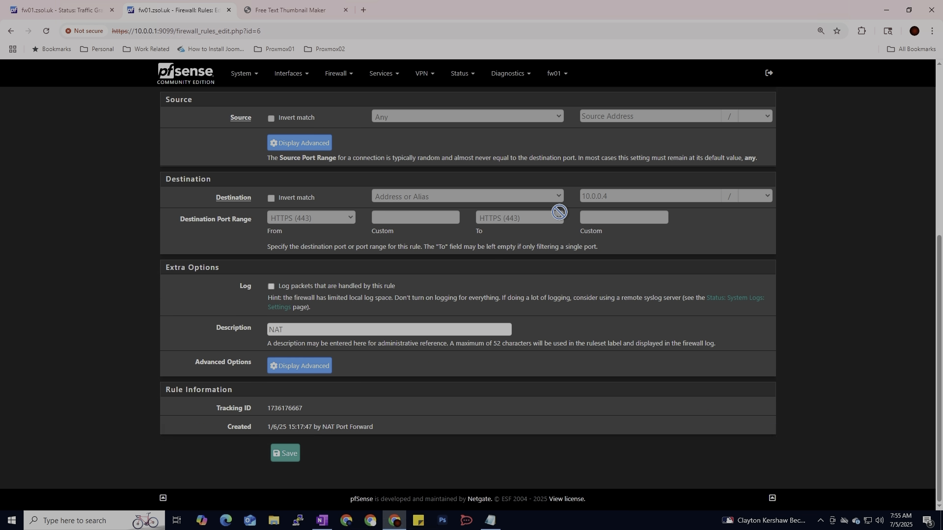
left_click(286, 453)
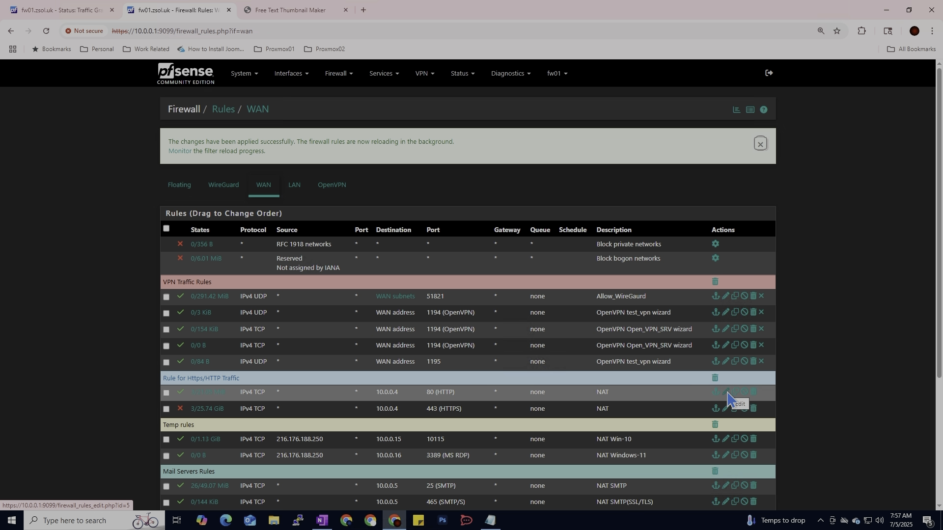
Set the action of the WAN port 80 (HTTP) NAT rule to Block, save it and apply the firewall changes.
left_click(725, 392)
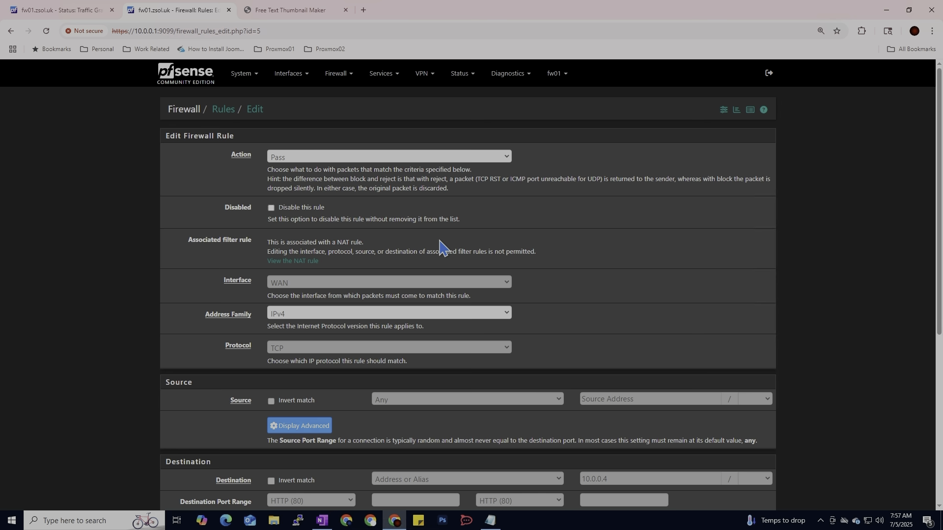
left_click(433, 156)
left_click(408, 185)
scroll(589, 210, "down", 5)
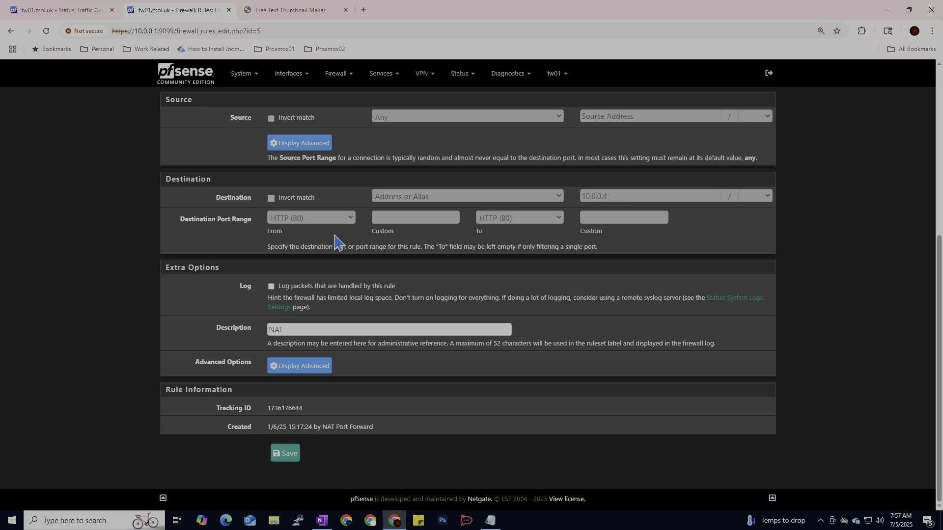
left_click(288, 460)
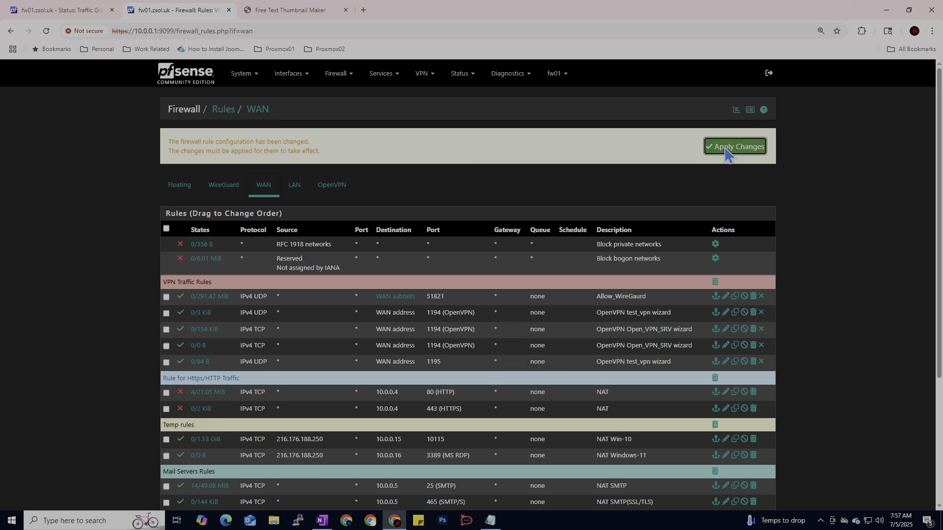
left_click(726, 152)
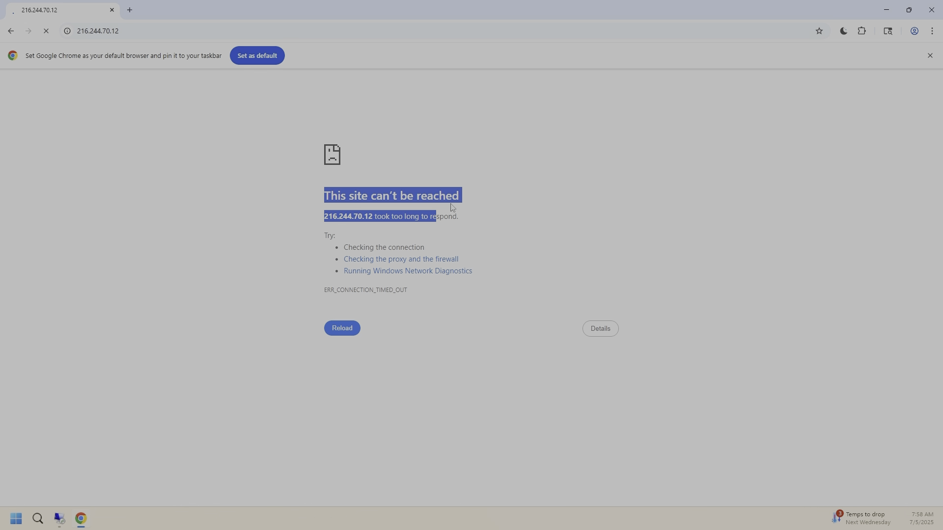
Check in the other desktop's Chrome whether 216.244.70.12 can still be reached.
left_click_drag(449, 208, 478, 211)
left_click(479, 230)
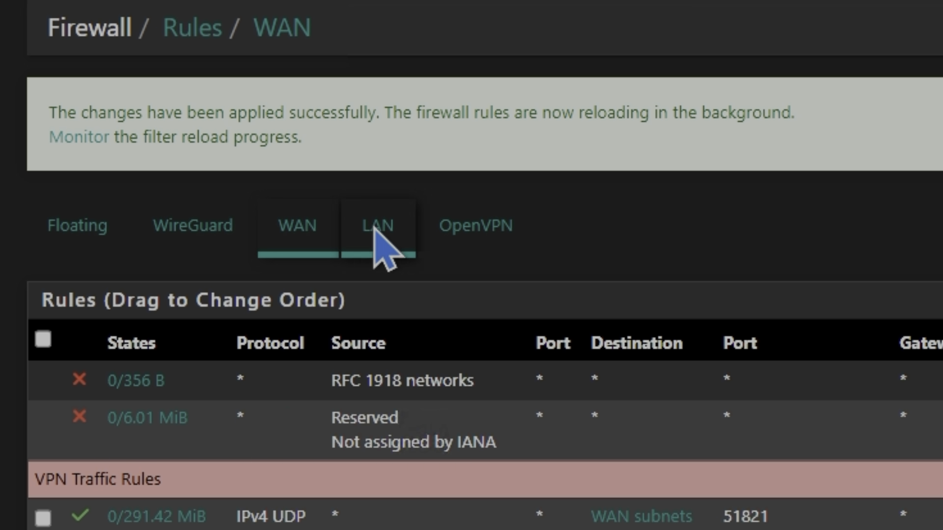
Start a new rule at the top of the LAN firewall rules, keeping Pass as its action.
left_click(310, 196)
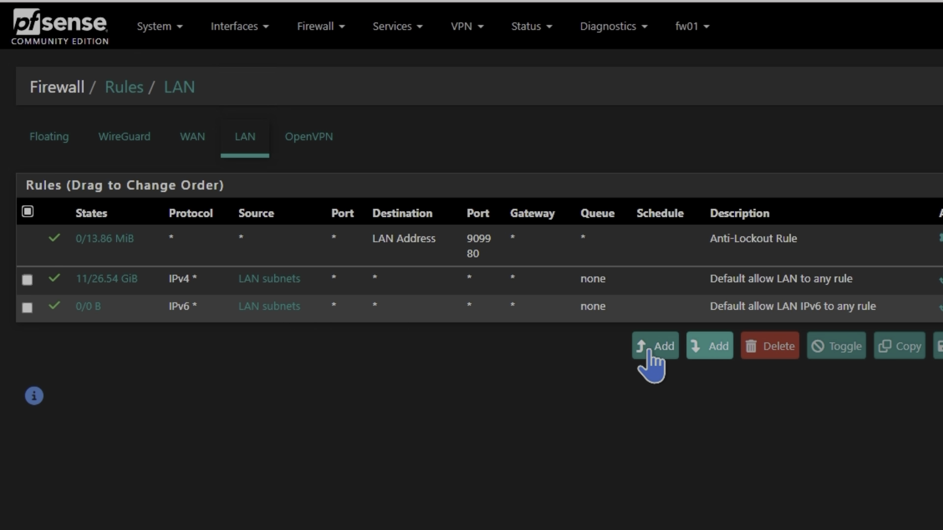
left_click(642, 347)
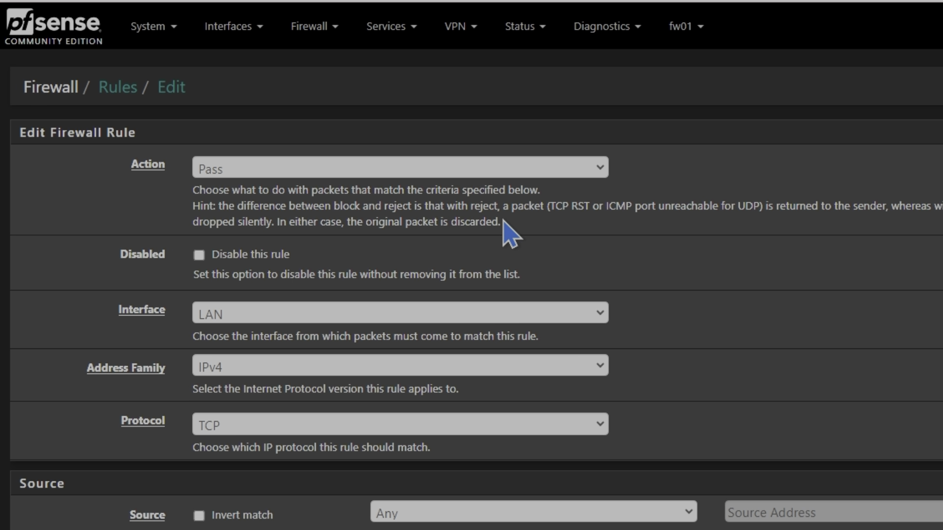
left_click(461, 178)
left_click(452, 177)
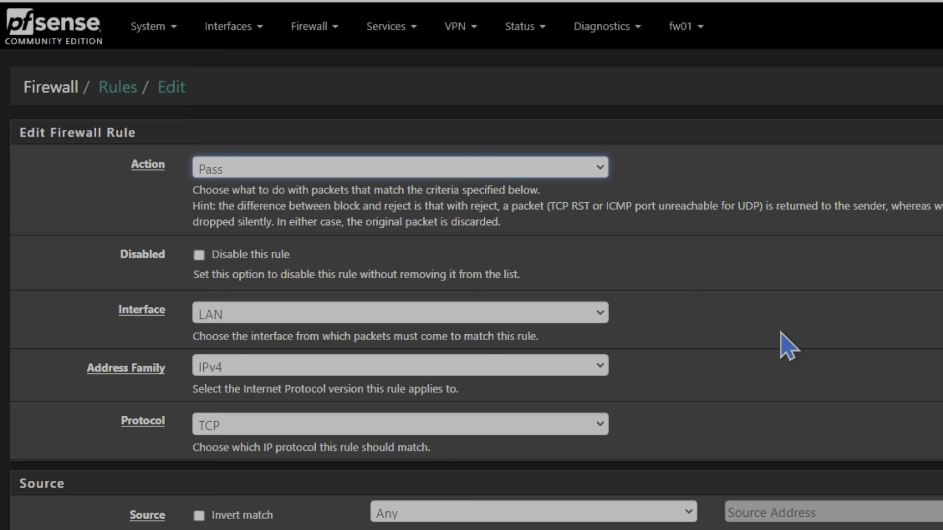
Examine the new LAN rule's Address Family and Protocol choices, keeping IPv4 and TCP selected.
scroll(785, 341, "down", 2)
left_click(596, 284)
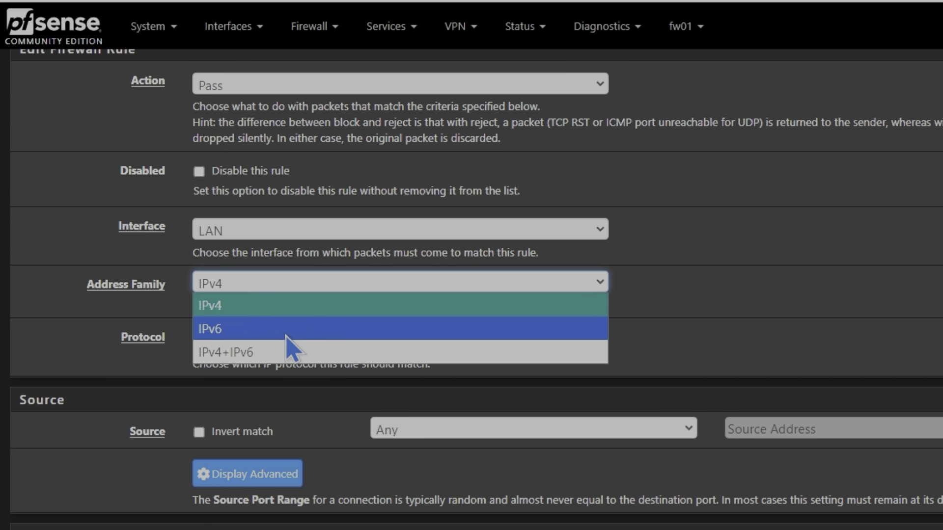
left_click(380, 284)
left_click(587, 341)
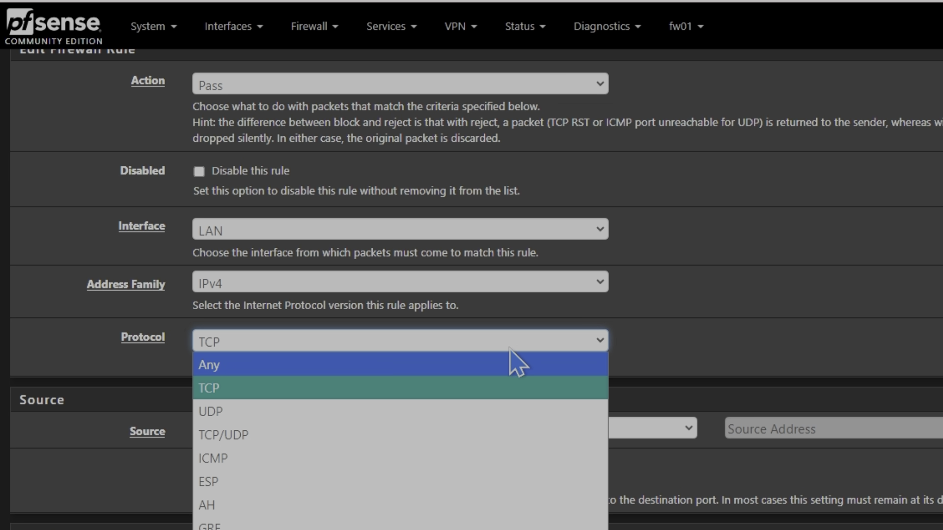
left_click(519, 347)
Set the new LAN rule's source to LAN subnets and its destination type to Address or Alias.
scroll(790, 331, "down", 3)
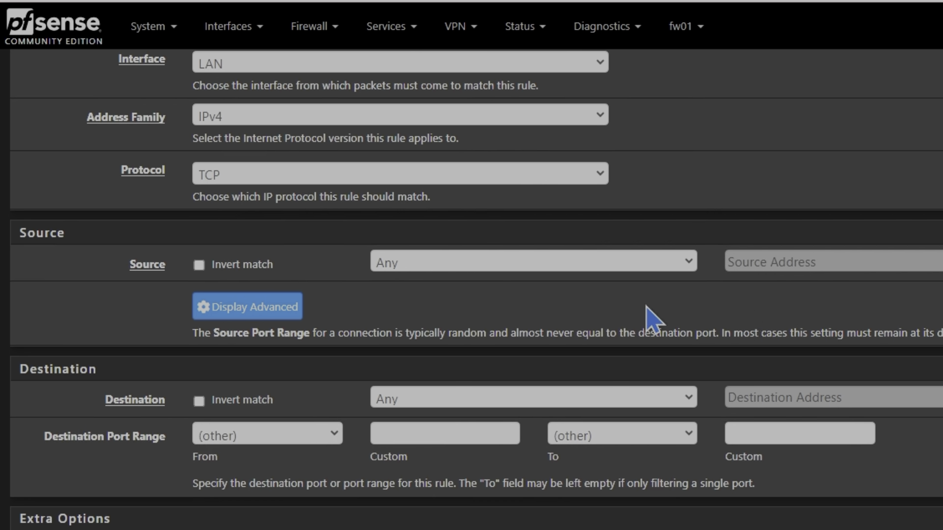
left_click(684, 268)
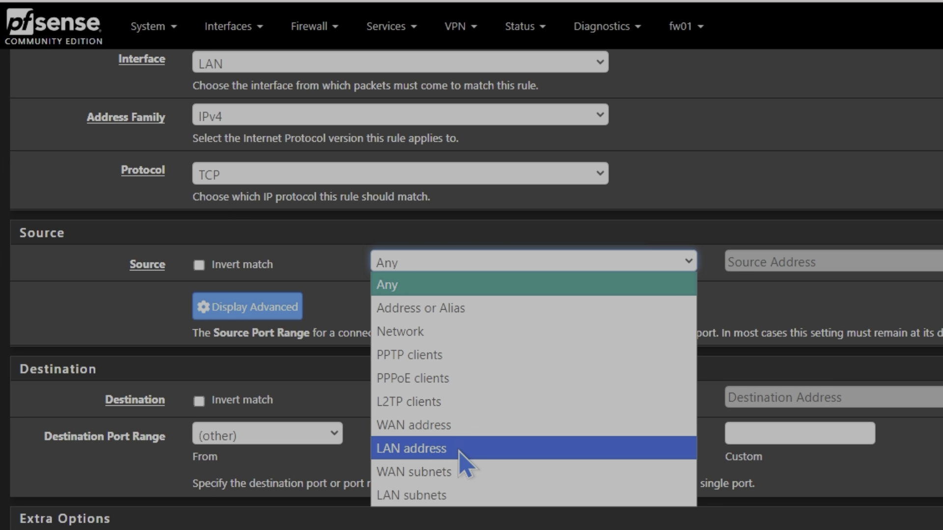
left_click(452, 497)
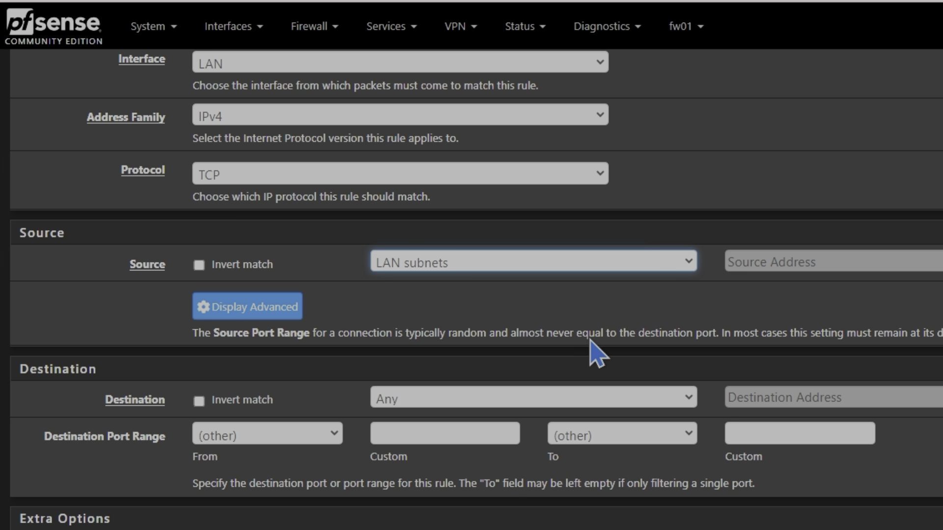
scroll(702, 236, "down", 1)
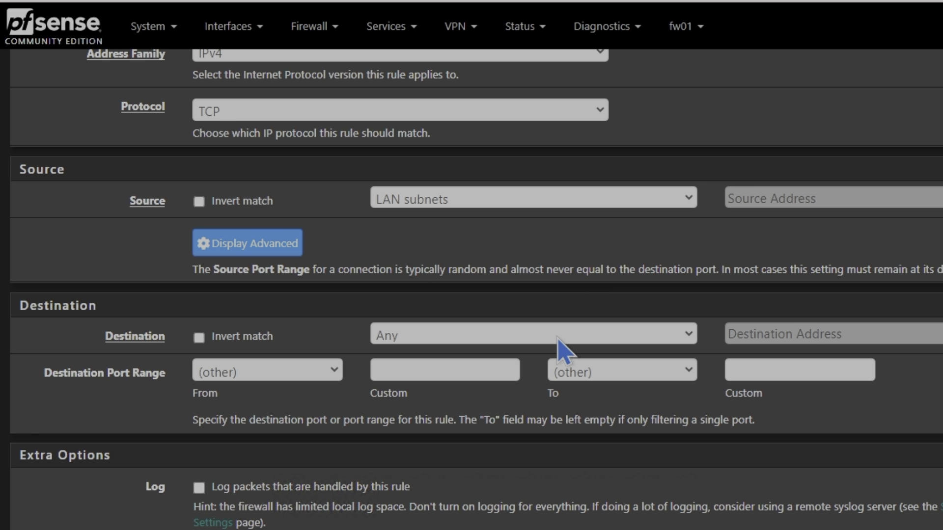
left_click(647, 338)
left_click(492, 381)
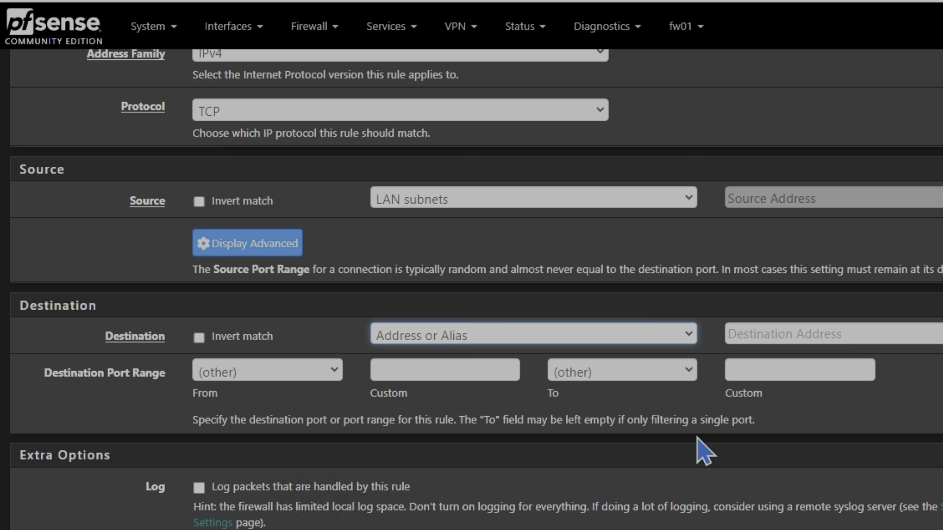
Leave the unsaved LAN rule and start a new alias in the firewall's IP aliases.
scroll(609, 383, "up", 5)
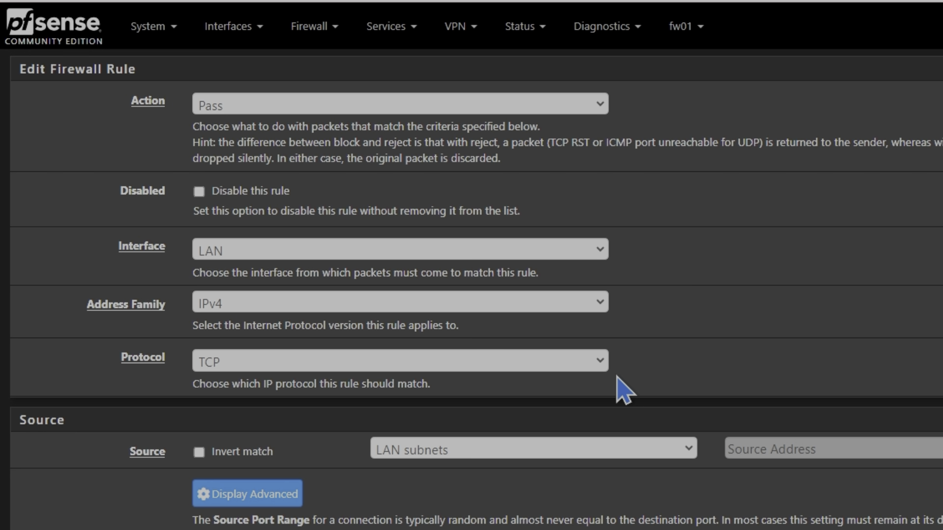
left_click(333, 27)
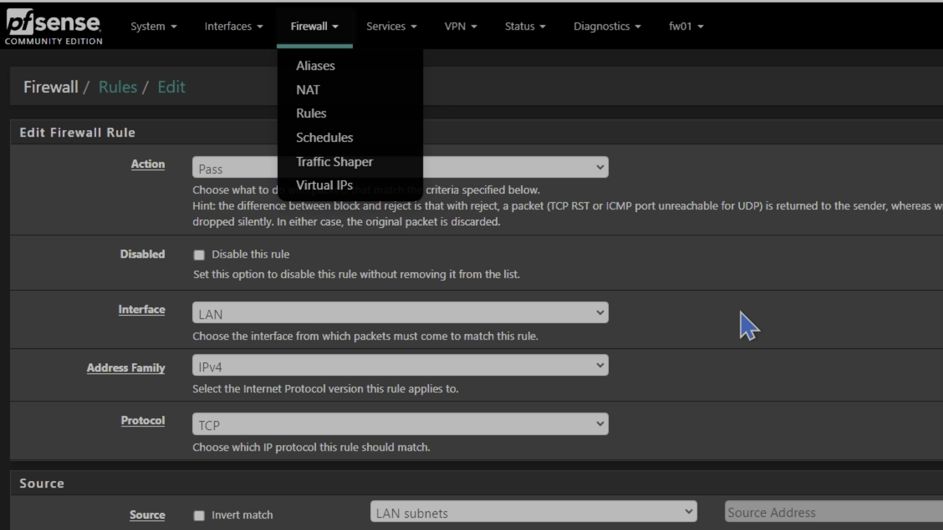
left_click(331, 68)
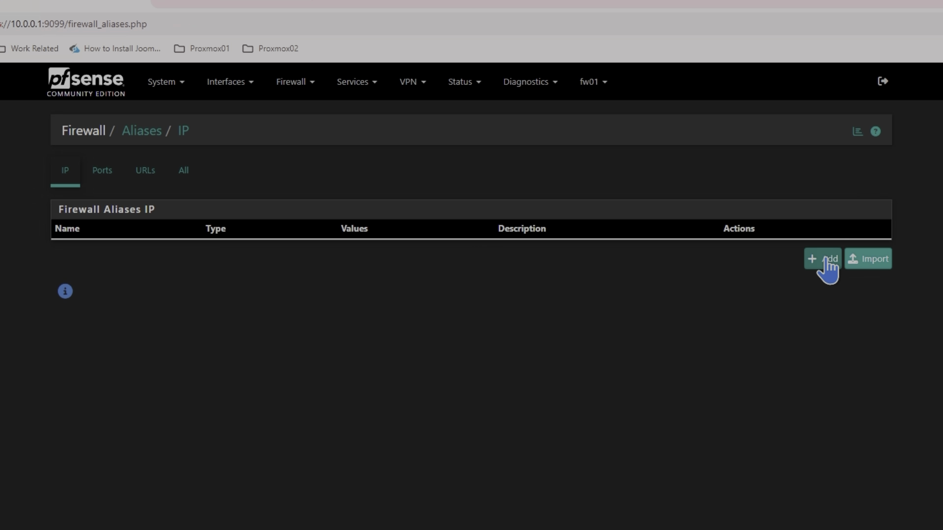
left_click(828, 266)
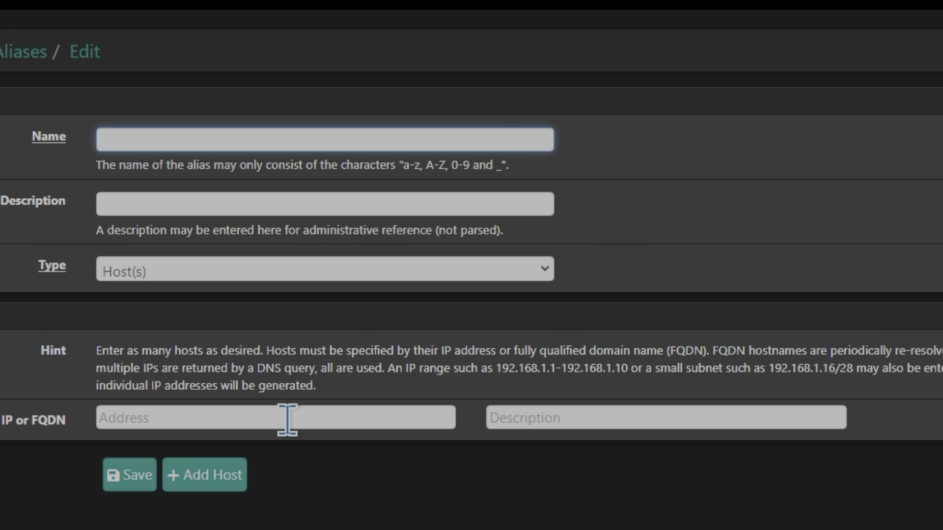
left_click(336, 398)
type("w")
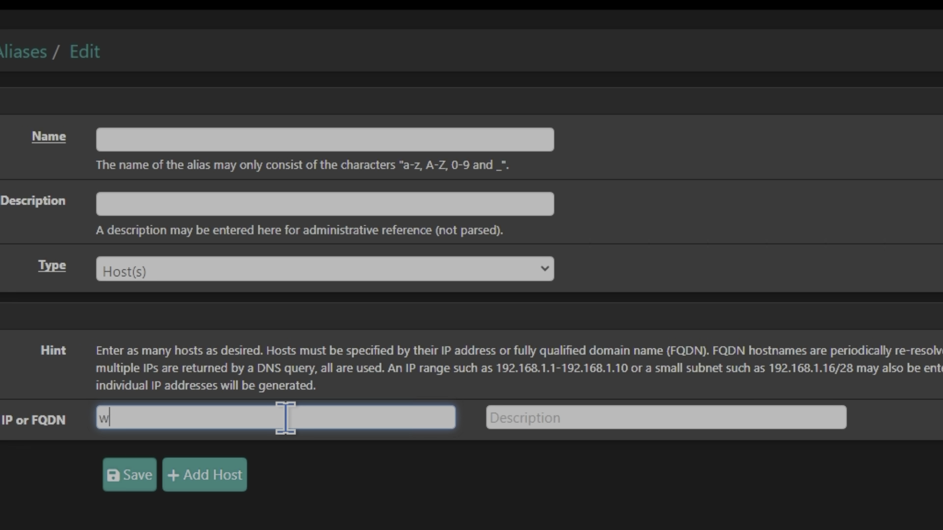
type("ww.youtube.com")
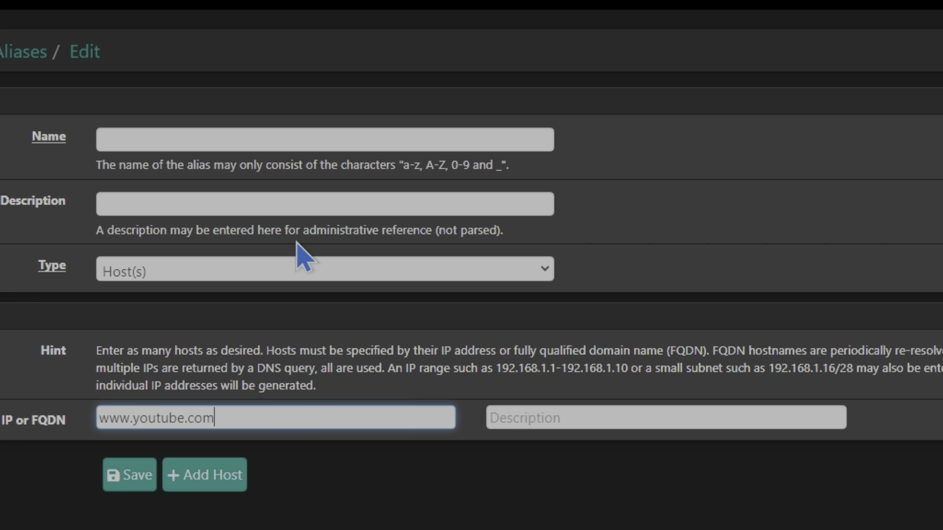
left_click(208, 273)
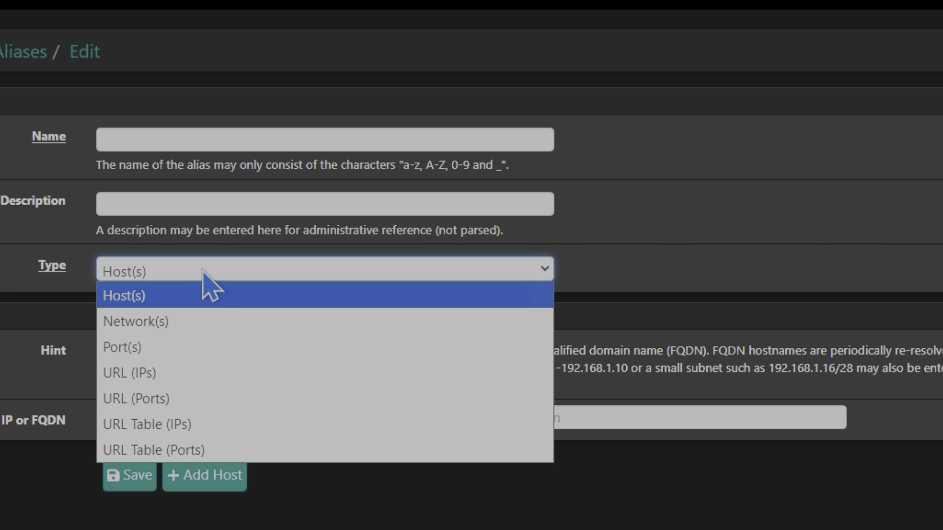
left_click(176, 273)
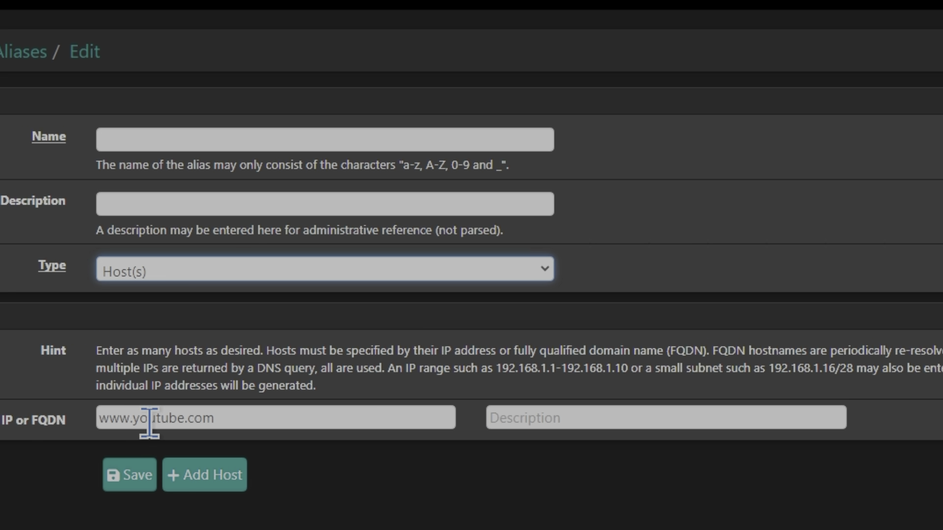
Leave the unsaved YouTube alias and start a new rule at the top of the LAN firewall rules.
left_click_drag(29, 423, 60, 427)
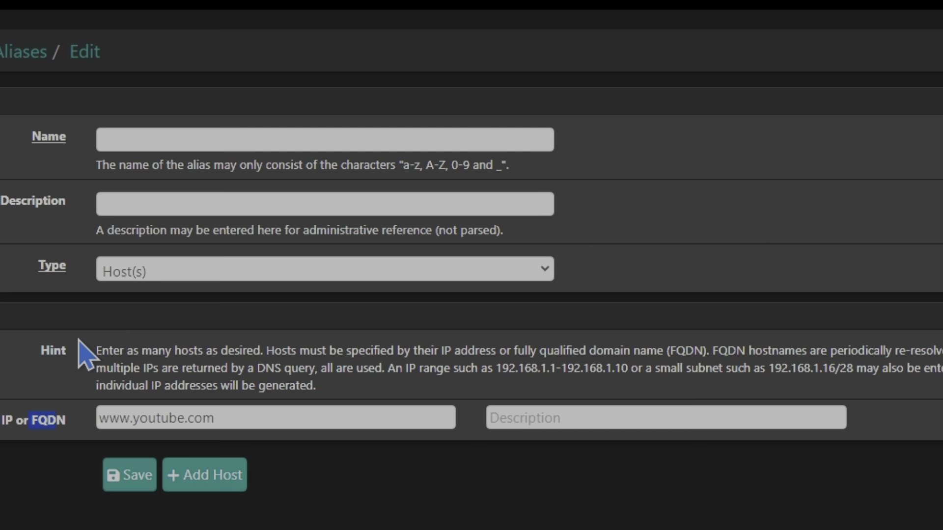
left_click(241, 146)
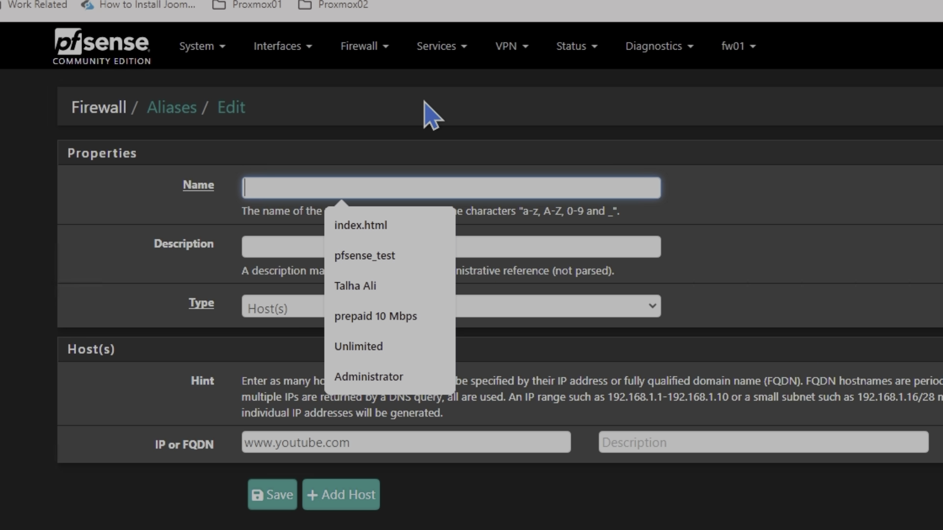
left_click(385, 57)
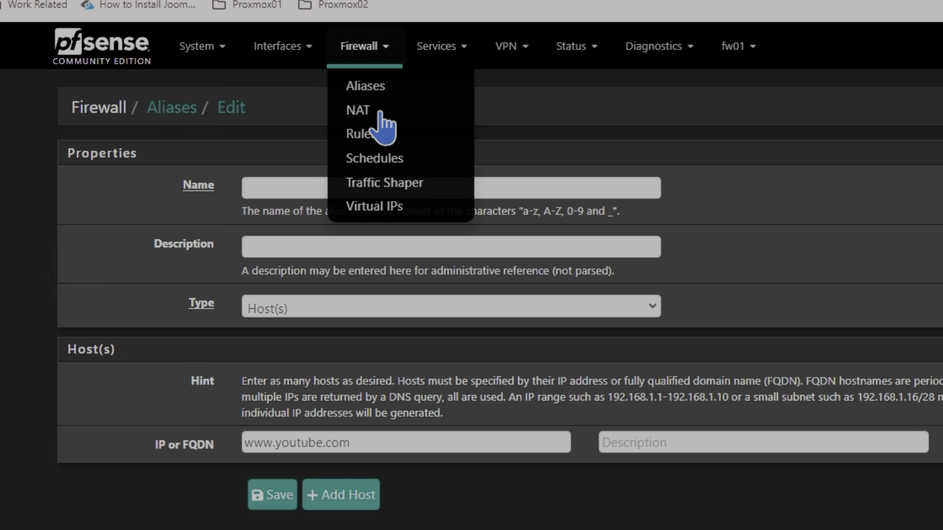
left_click(361, 135)
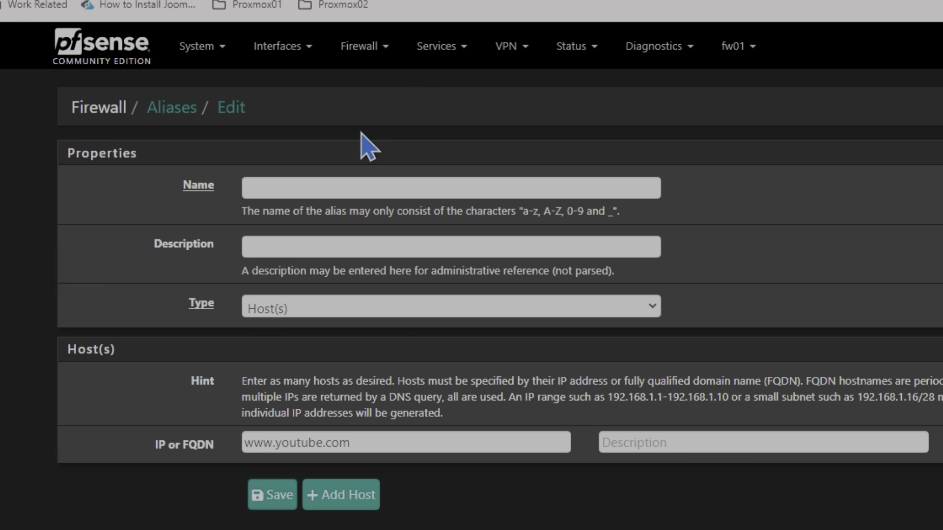
left_click(280, 165)
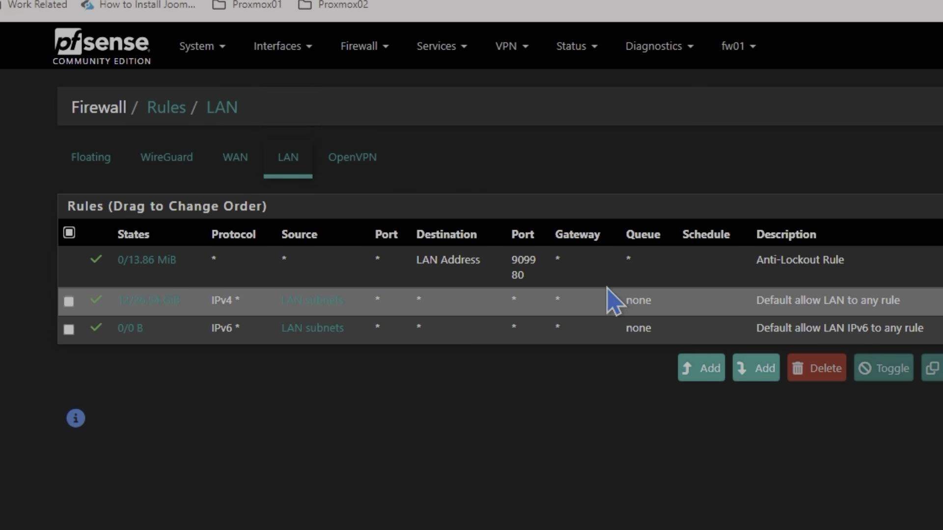
left_click(697, 375)
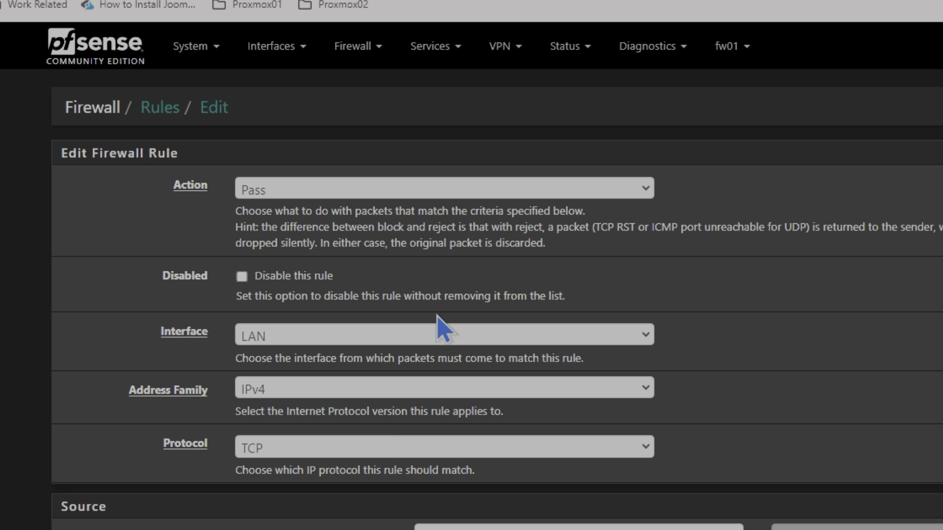
Set the new LAN rule's destination type to Address or Alias, ready for a destination address entry.
scroll(801, 417, "down", 3)
scroll(607, 486, "down", 3)
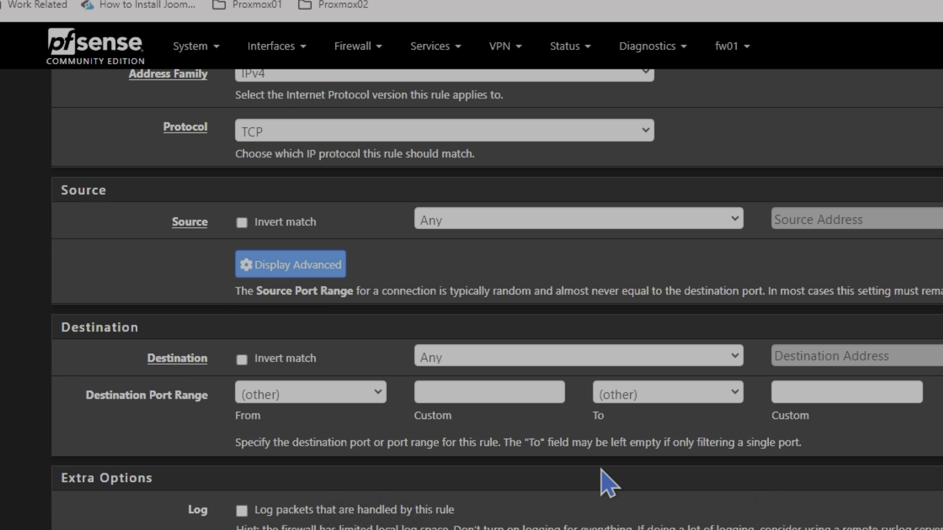
left_click(609, 360)
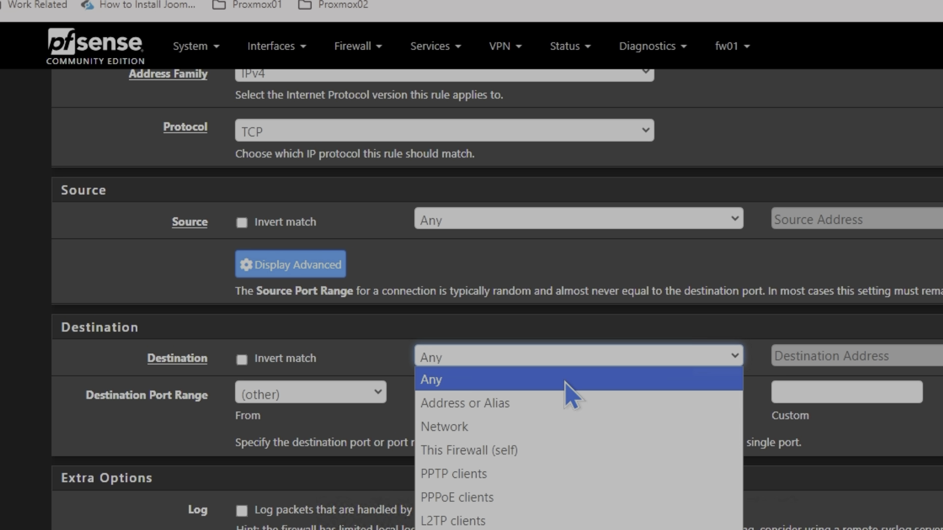
left_click(542, 403)
left_click(872, 356)
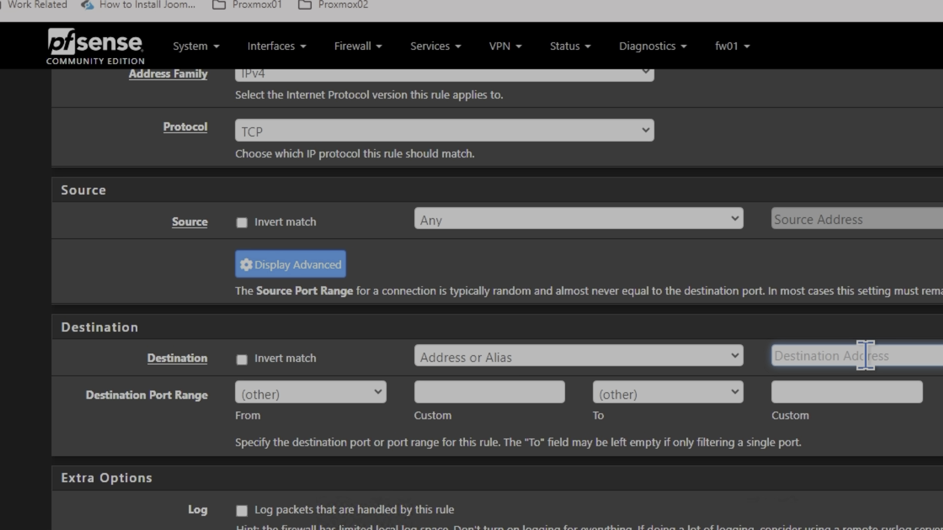
Set both ends of the new LAN rule's destination port range to any.
left_click(358, 391)
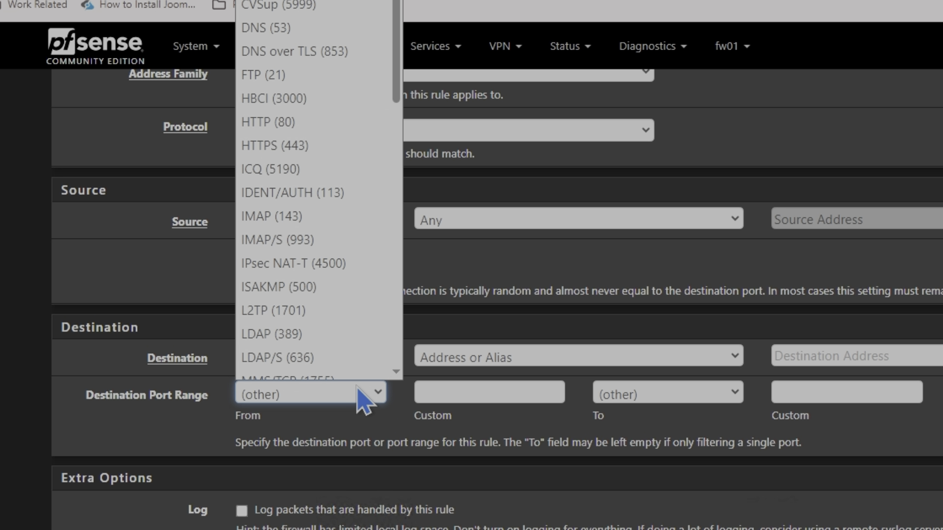
left_click(358, 389)
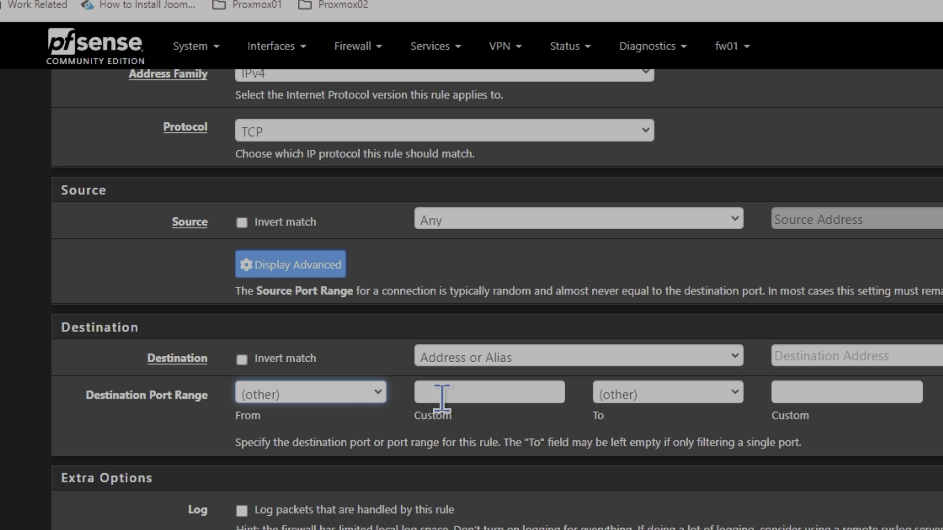
left_click(305, 394)
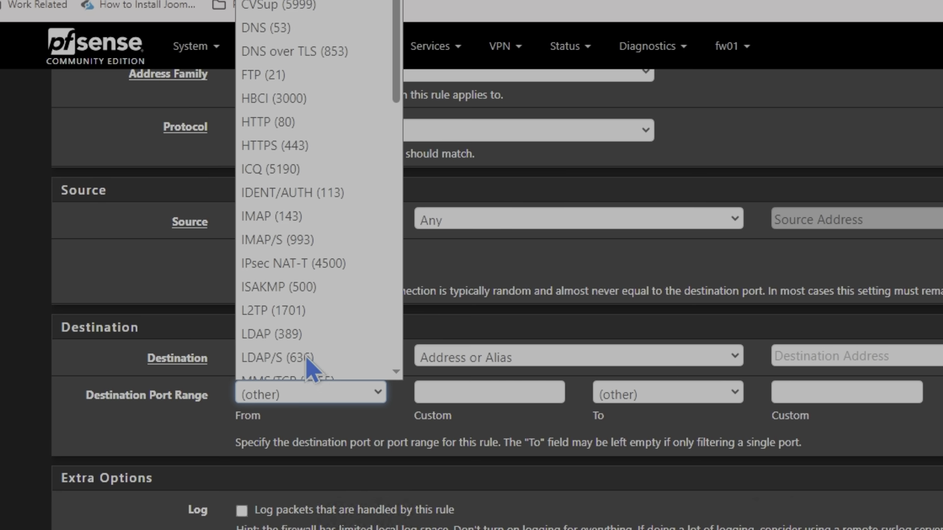
left_click(271, 1)
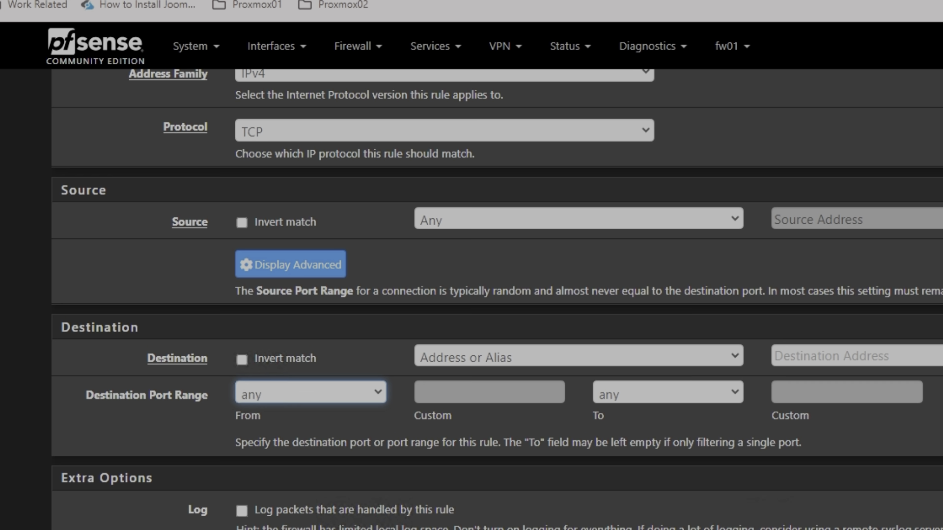
scroll(555, 449, "up", 6)
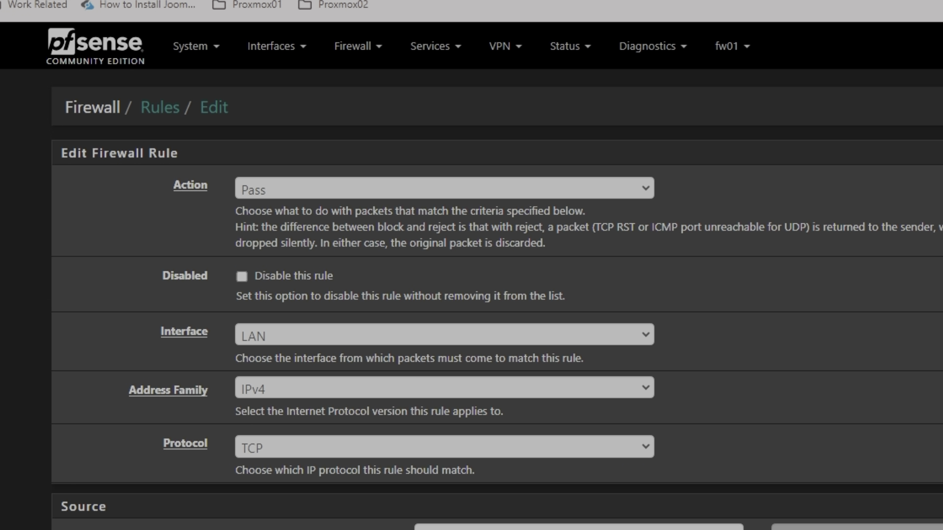
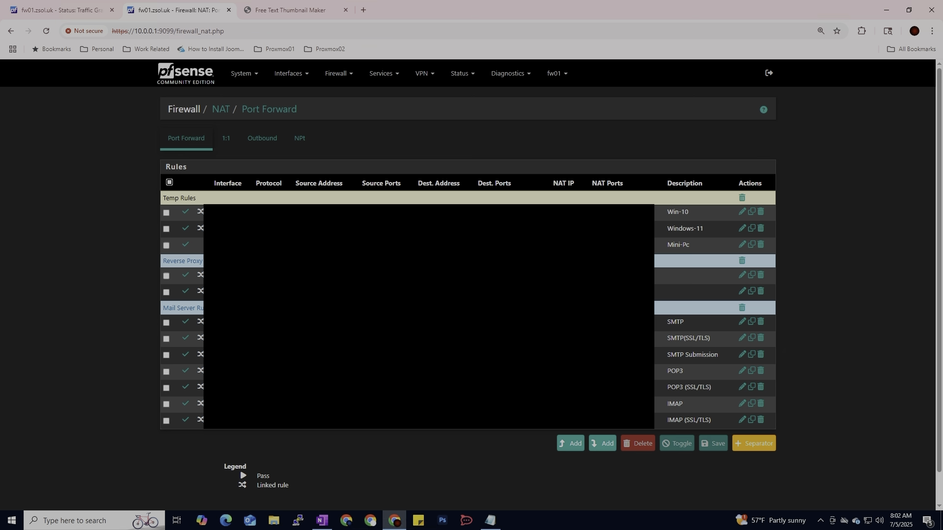
Open a blank port forward rule, review its interface choices, and return to the port forward list without saving.
left_click(572, 445)
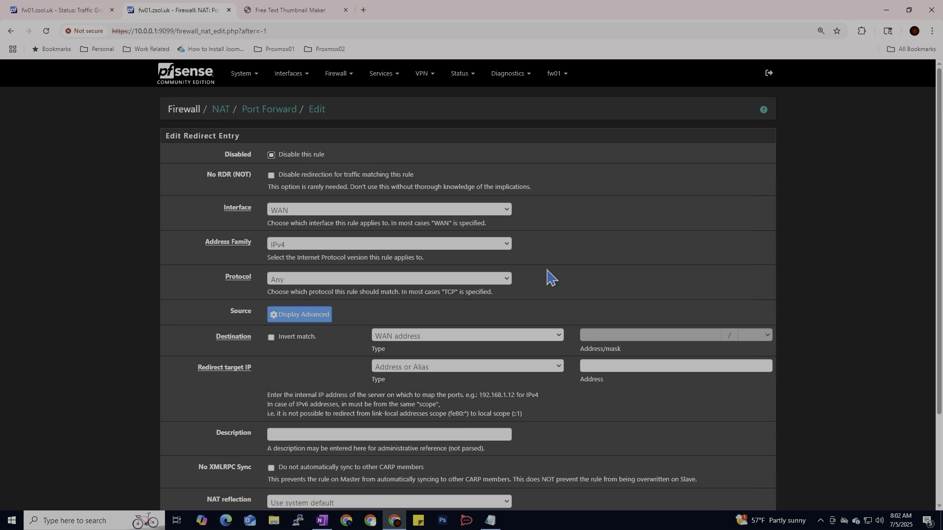
left_click(493, 209)
left_click(494, 210)
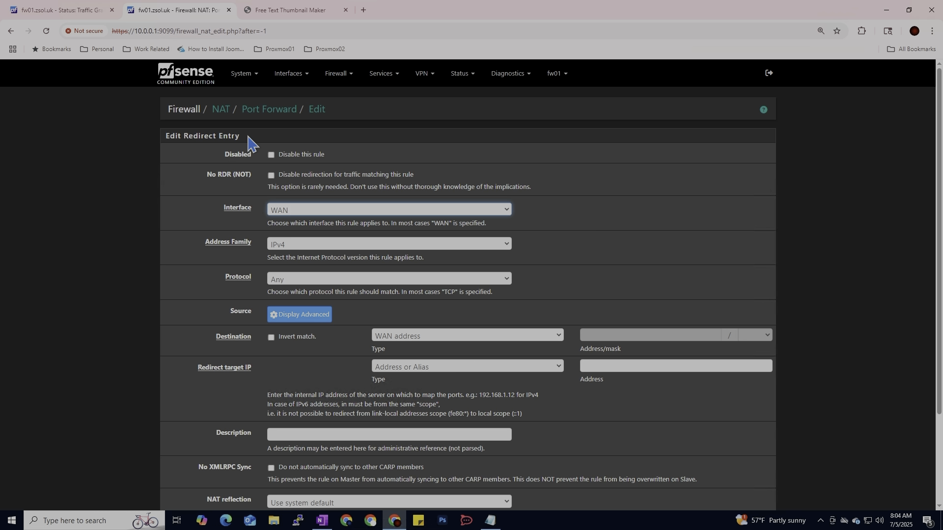
left_click(271, 112)
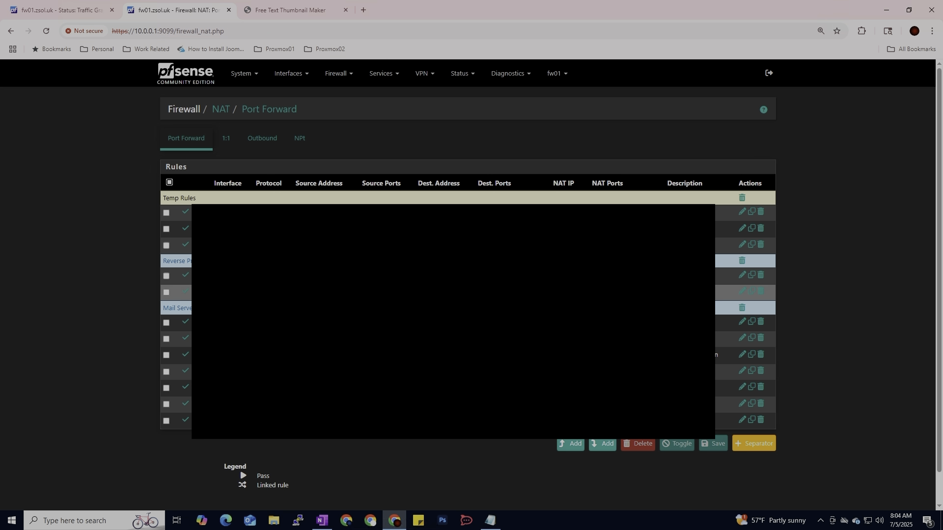
Open the second Reverse Proxy port forward and examine its protocol, destination port range, redirect target IP and target port.
left_click(742, 291)
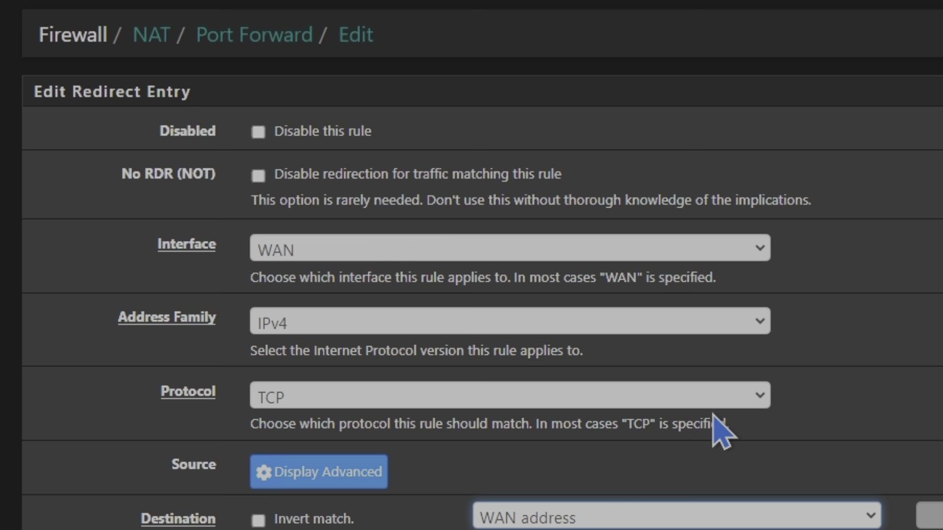
scroll(907, 388, "down", 2)
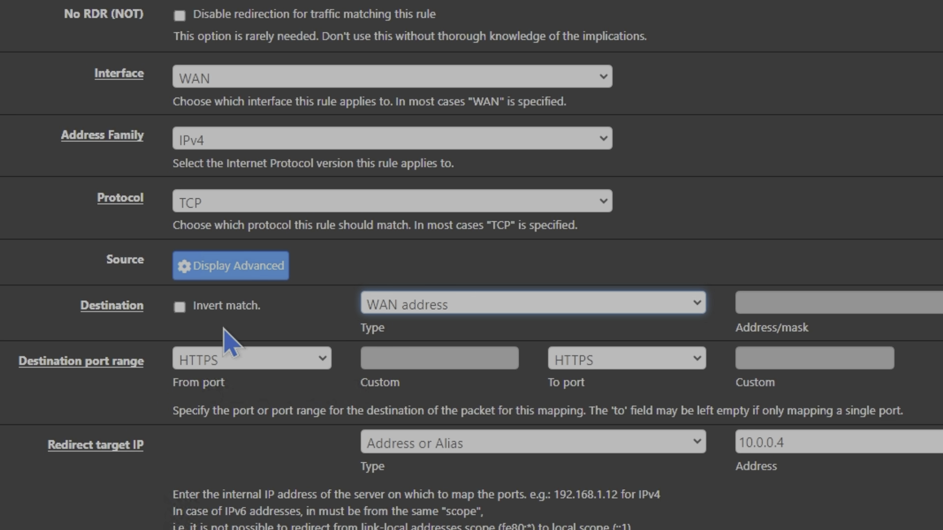
scroll(224, 330, "down", 2)
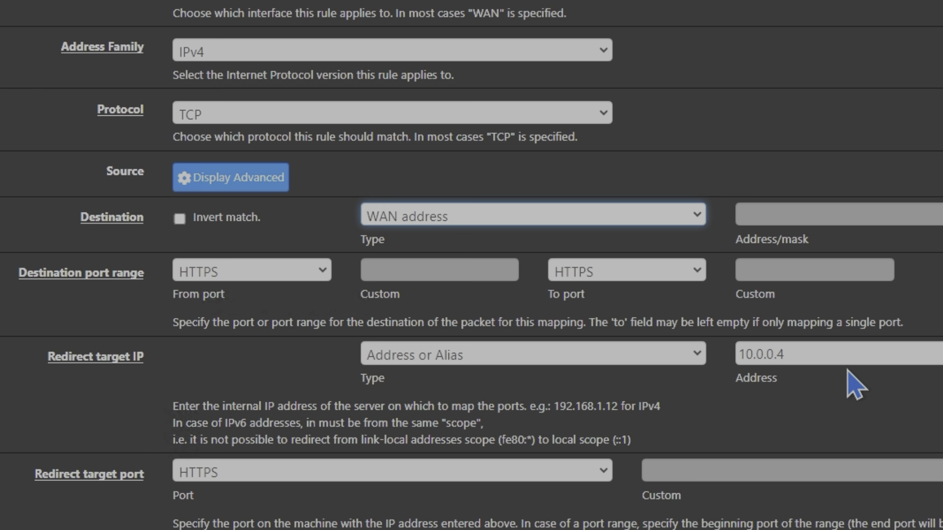
left_click_drag(786, 354, 737, 362)
left_click(812, 354)
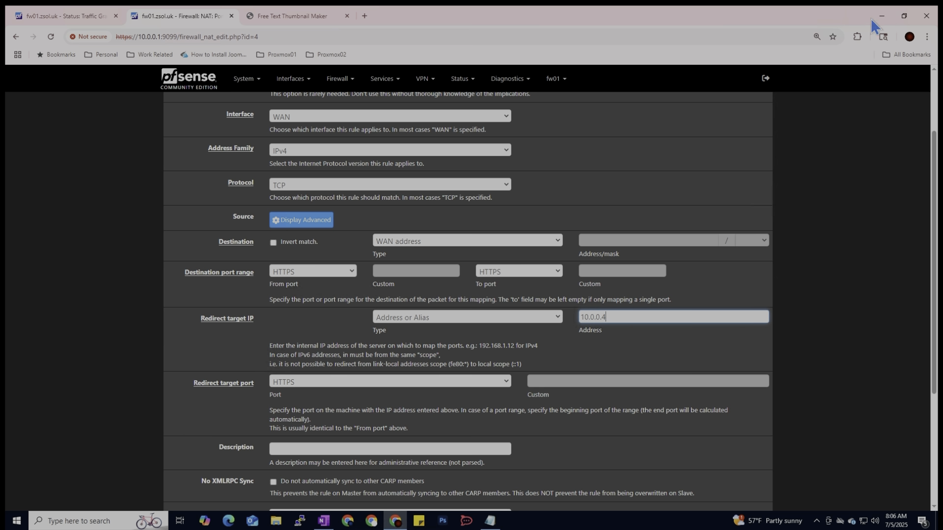
Minimize the browser and the remote desktop session, and launch Google Chrome on the local computer.
left_click(882, 16)
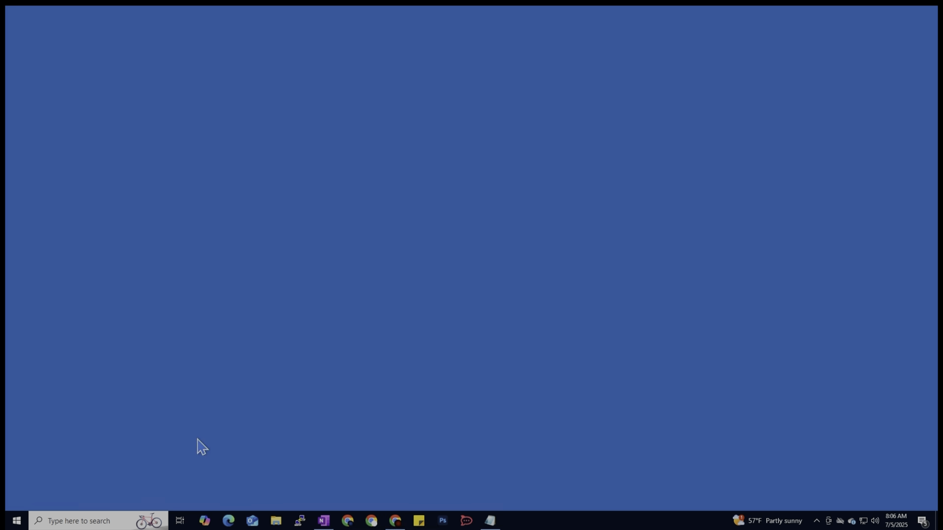
left_click(876, 15)
left_click(22, 520)
type("chr")
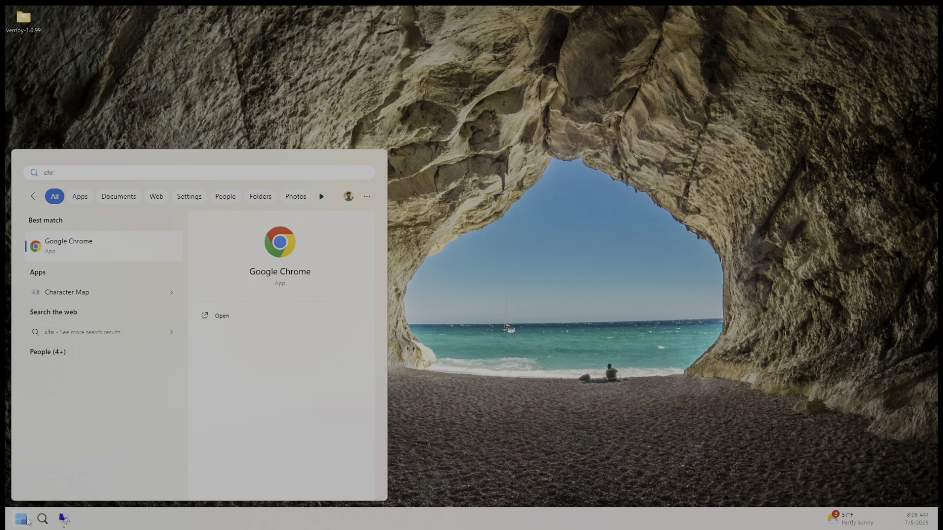
key("Return")
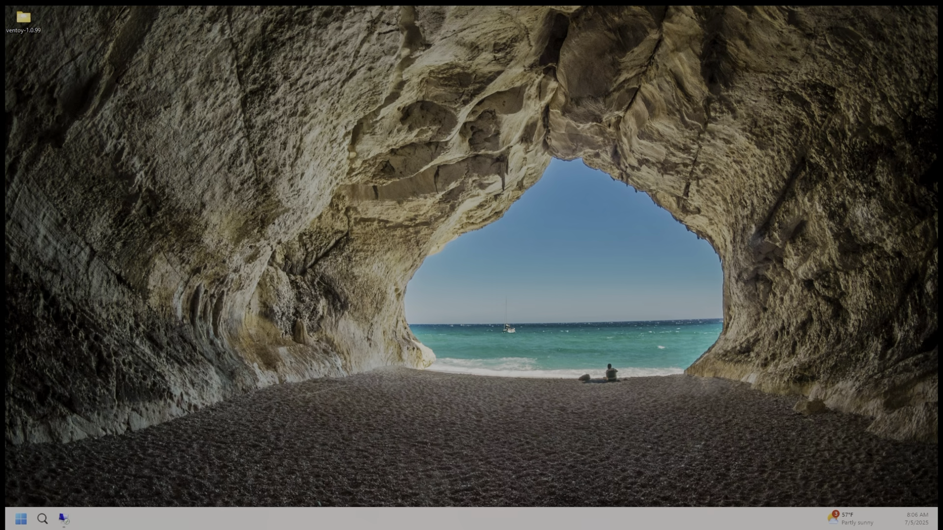
Load 216.244.70.12 in the local Chrome window and maximize it to test external access through the port forward.
left_click_drag(840, 84, 470, 64)
left_click(467, 90)
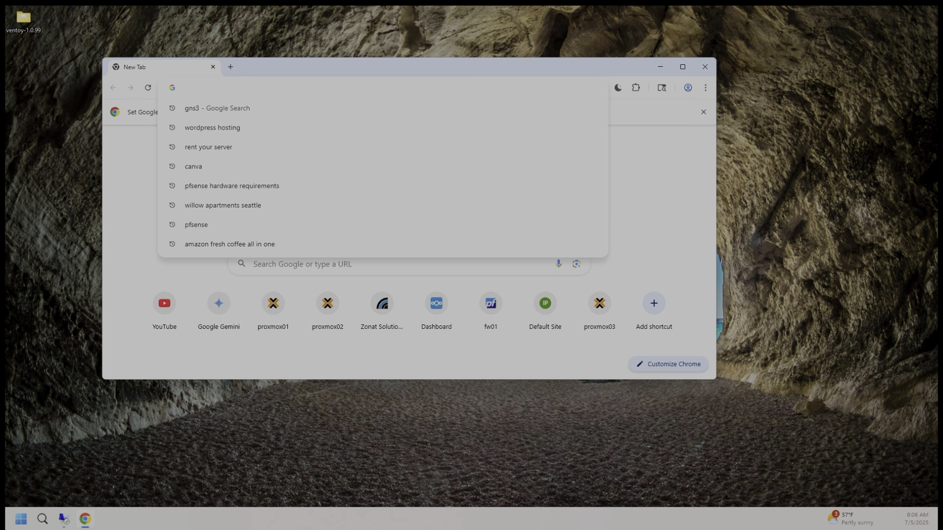
type("216")
key("Return")
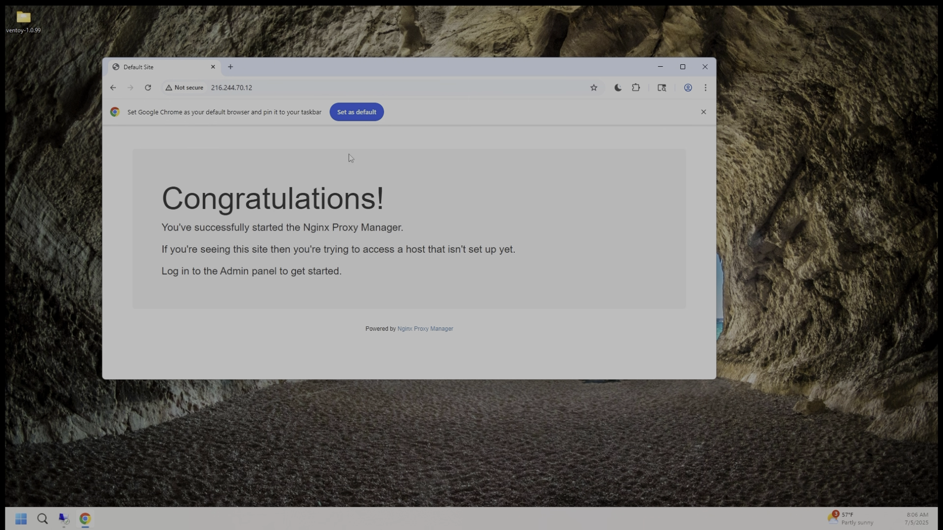
double_click(437, 67)
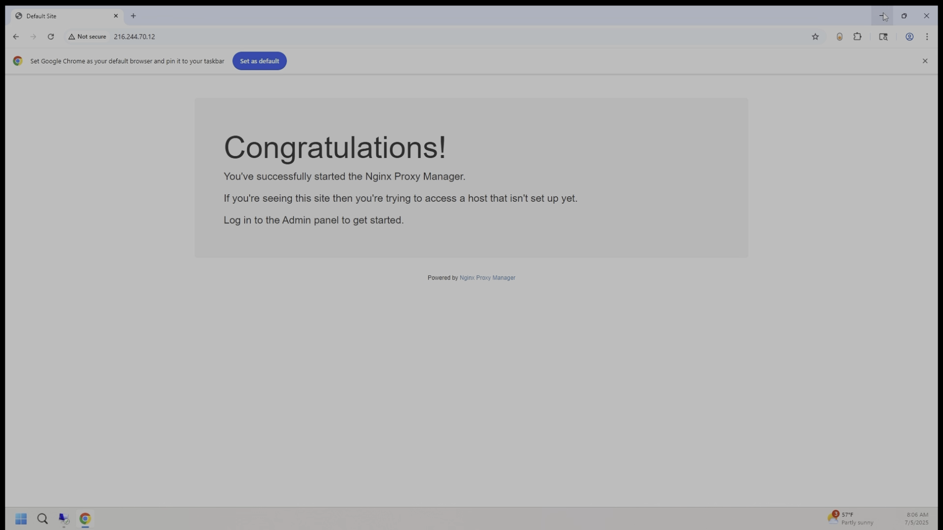
Switch back to Chrome in the remote desktop session and load the internal address 10.0.0.4 in a new tab.
left_click(64, 519)
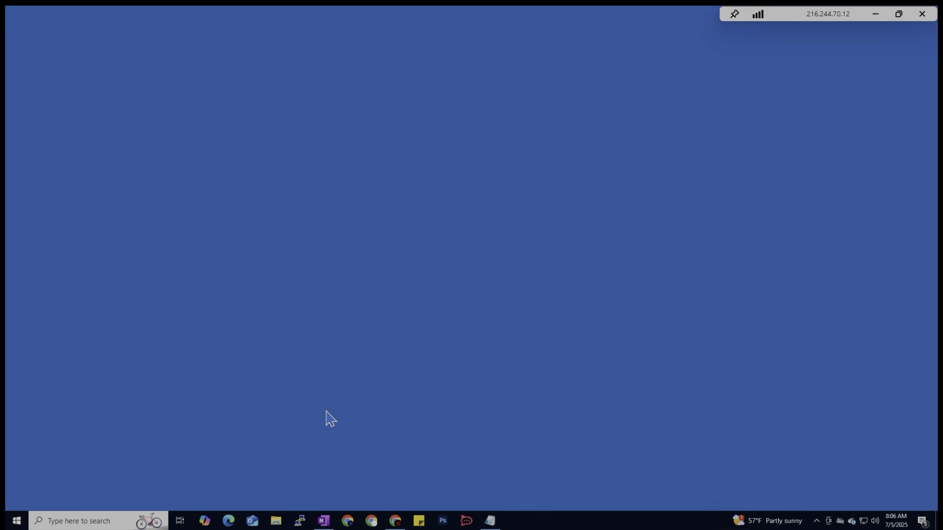
left_click(396, 522)
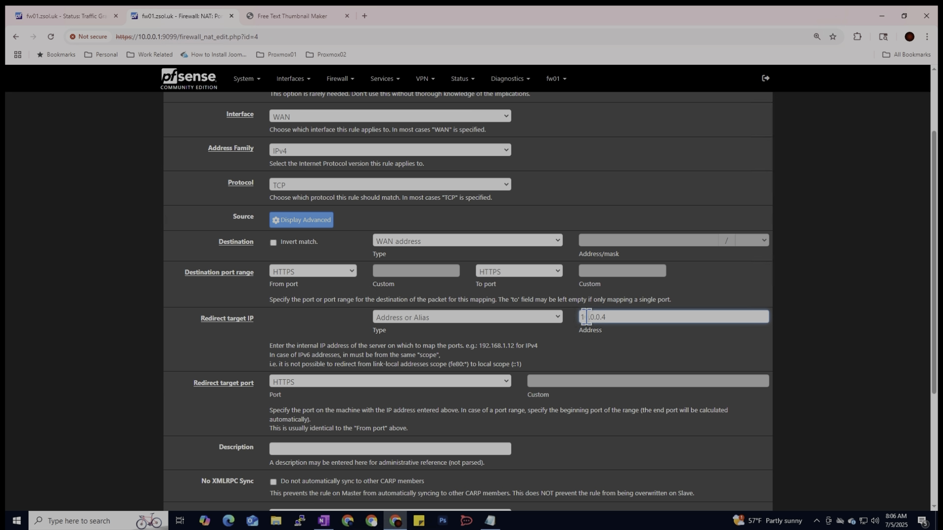
left_click(365, 18)
type("10.0.0.")
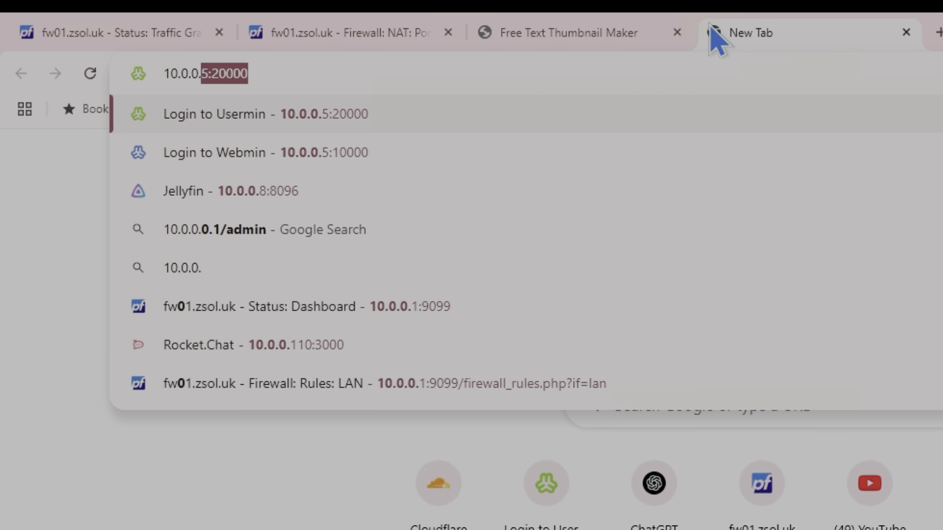
type("4")
key("Delete")
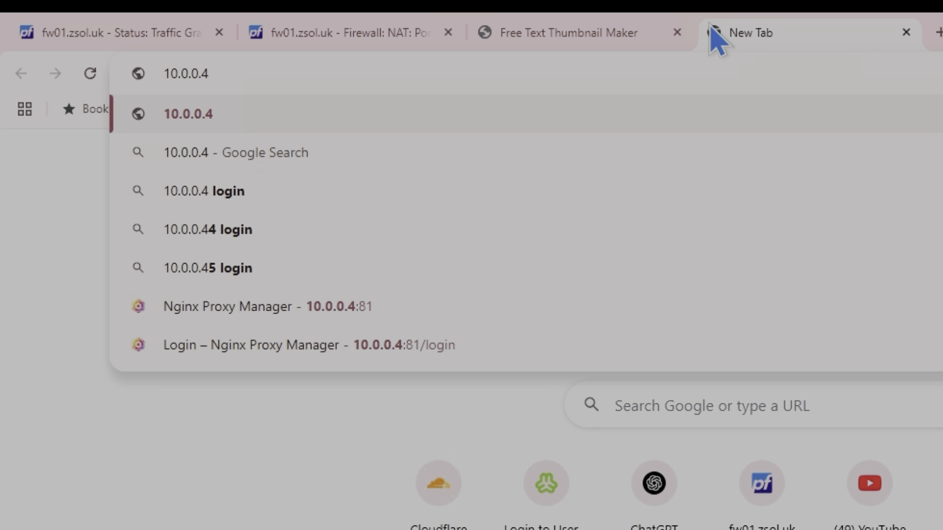
key("Return")
left_click_drag(891, 274, 425, 295)
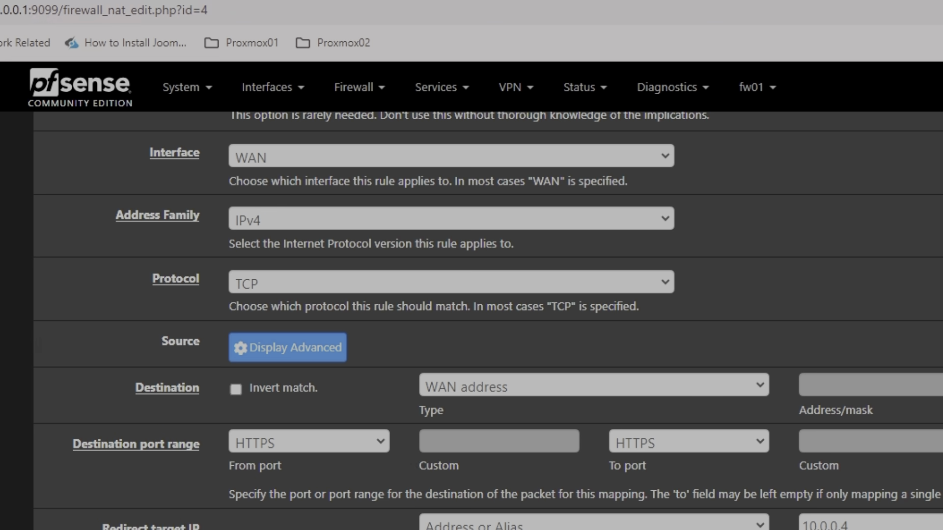
Review the destination port choices in the HTTPS port forward and set its redirect target IP to 10.0.0.40.
left_click(357, 443)
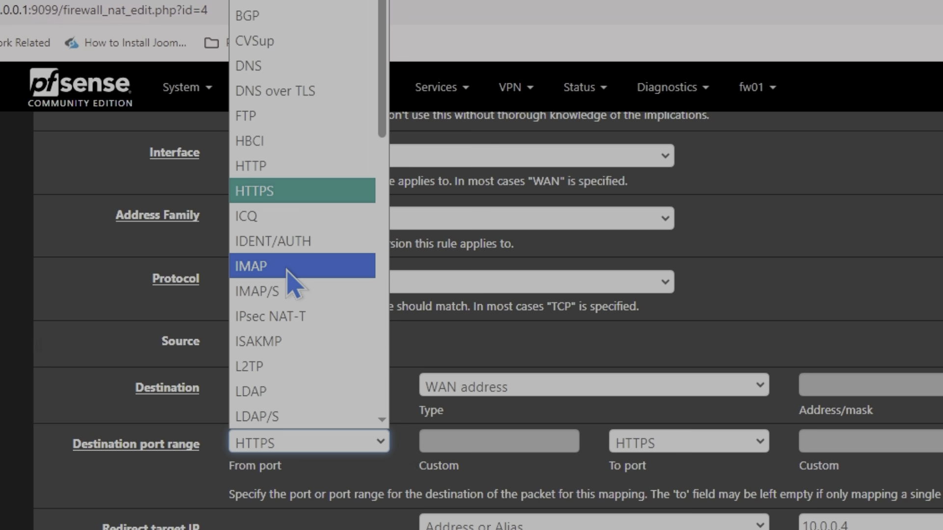
left_click(333, 445)
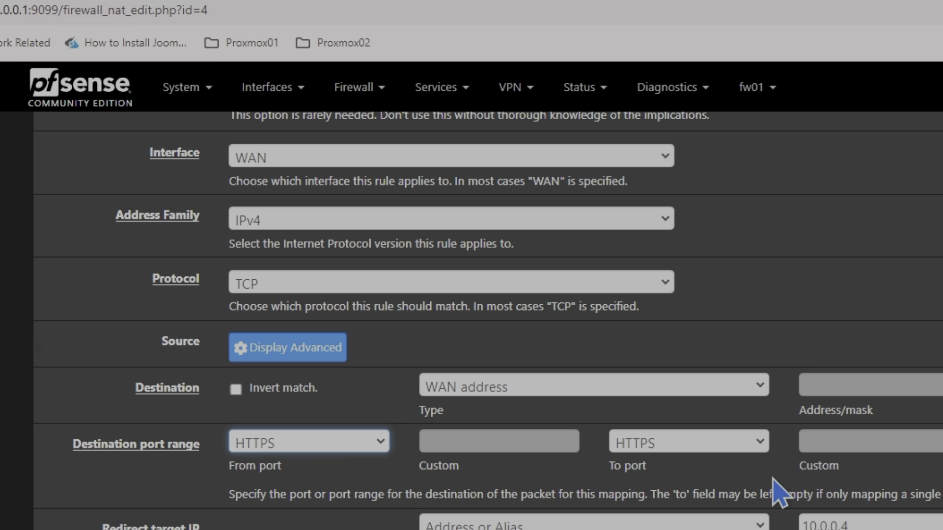
left_click(884, 516)
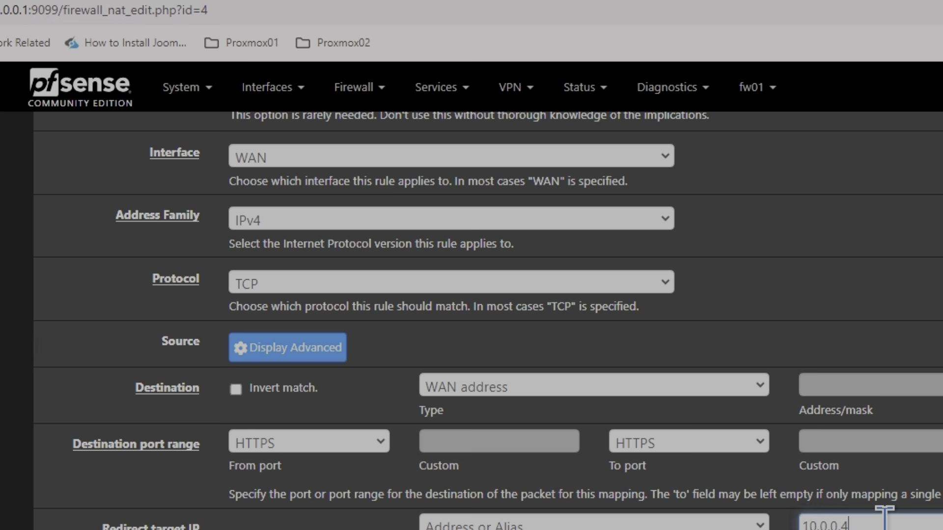
type("0")
Set the port forward's destination port range to IMAP and look over the rest of the redirect entry.
left_click(275, 448)
left_click(175, 181)
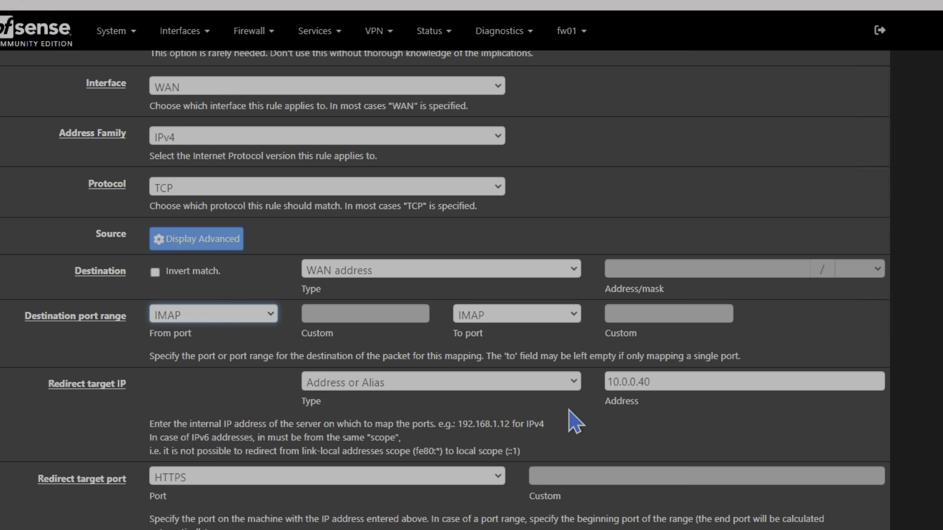
scroll(572, 413, "down", 5)
scroll(575, 423, "up", 8)
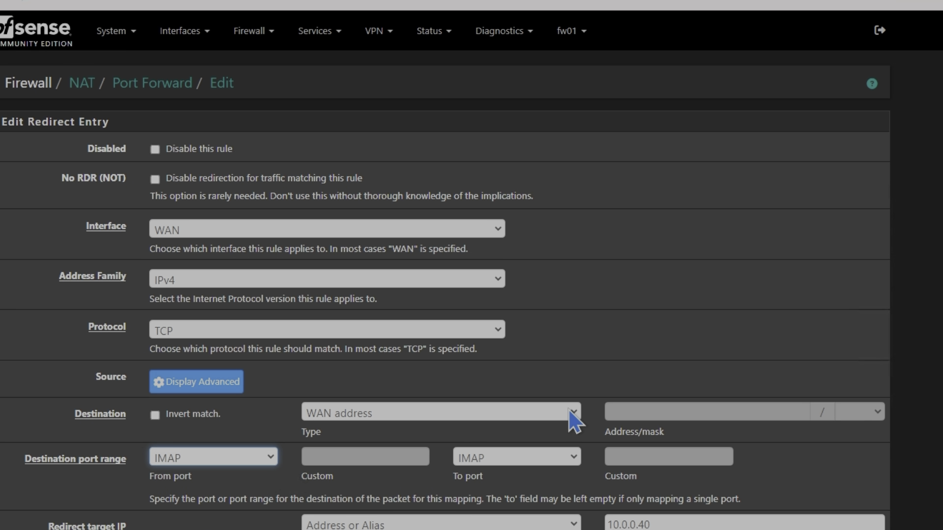